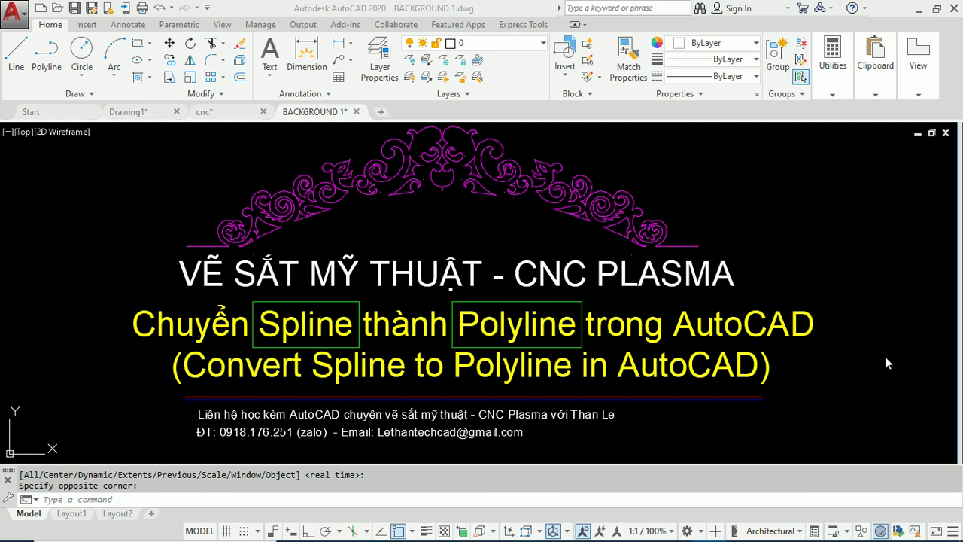
# Switch to the cnc drawing and zoom in on the four carved panels
pyautogui.click(172, 169)
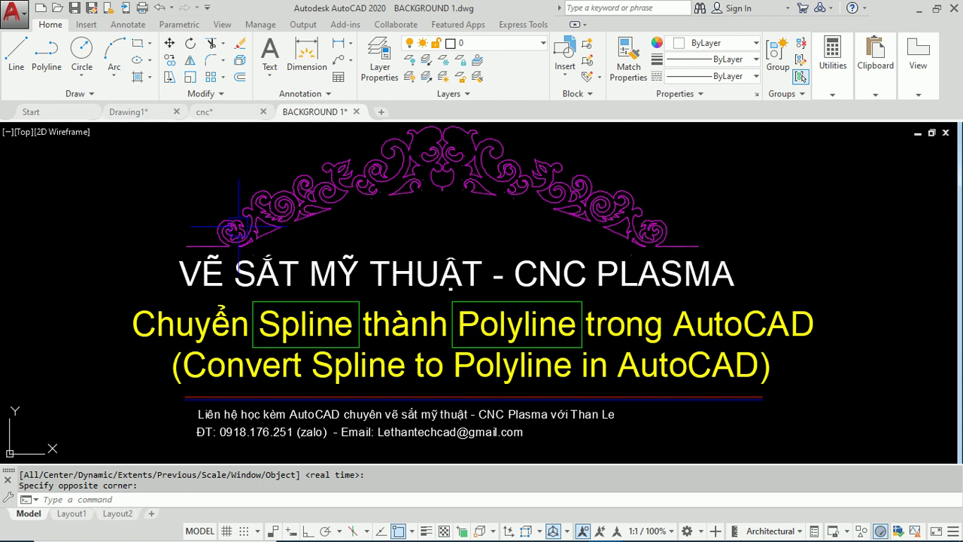
pyautogui.click(217, 113)
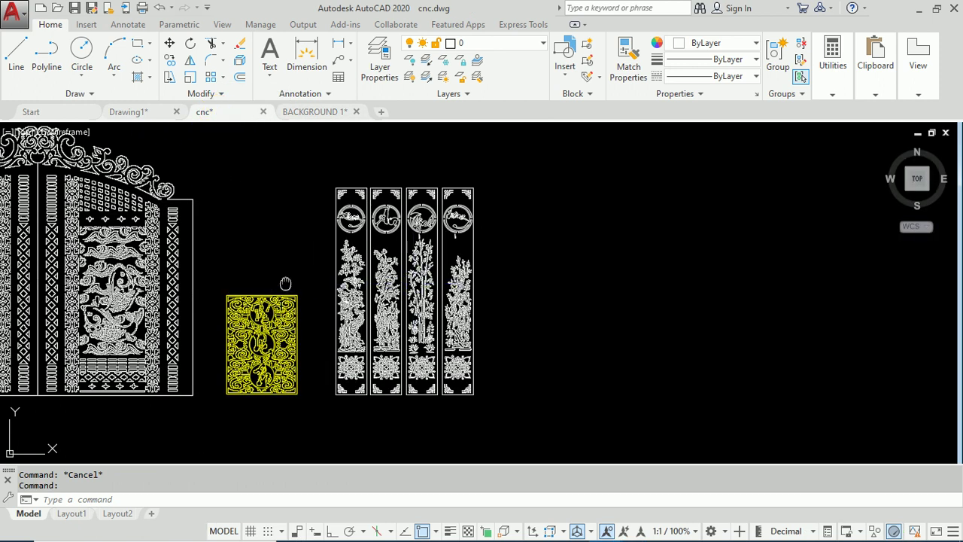
pyautogui.moveTo(286, 279); pyautogui.dragTo(563, 258, button='middle')
pyautogui.scroll(1, 565, 304)
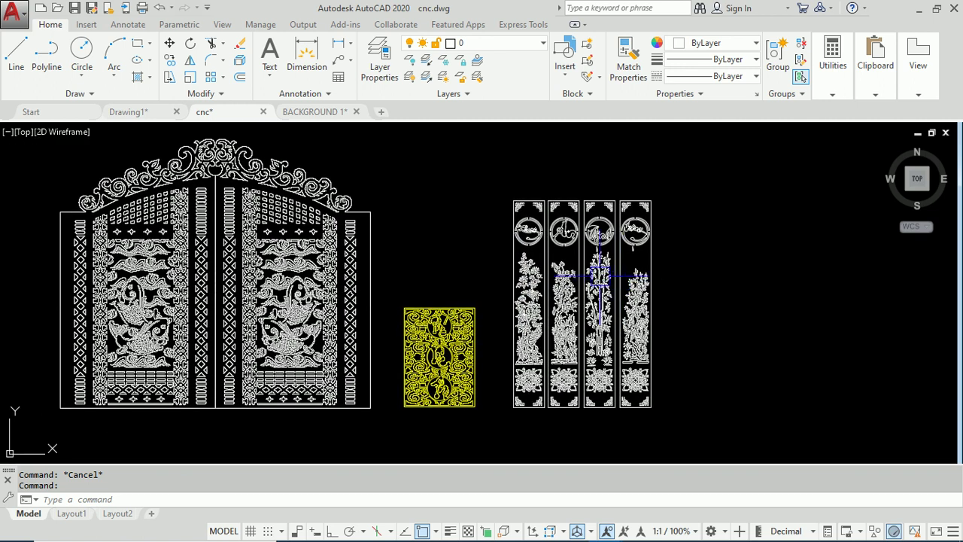
pyautogui.scroll(1, 565, 303)
pyautogui.scroll(5, 565, 303)
pyautogui.scroll(2, 530, 391)
pyautogui.scroll(5, 527, 323)
pyautogui.scroll(2, 538, 312)
# Select the flower stem outline to view its grips, then clear the selection
pyautogui.click(538, 312)
pyautogui.scroll(3, 570, 199)
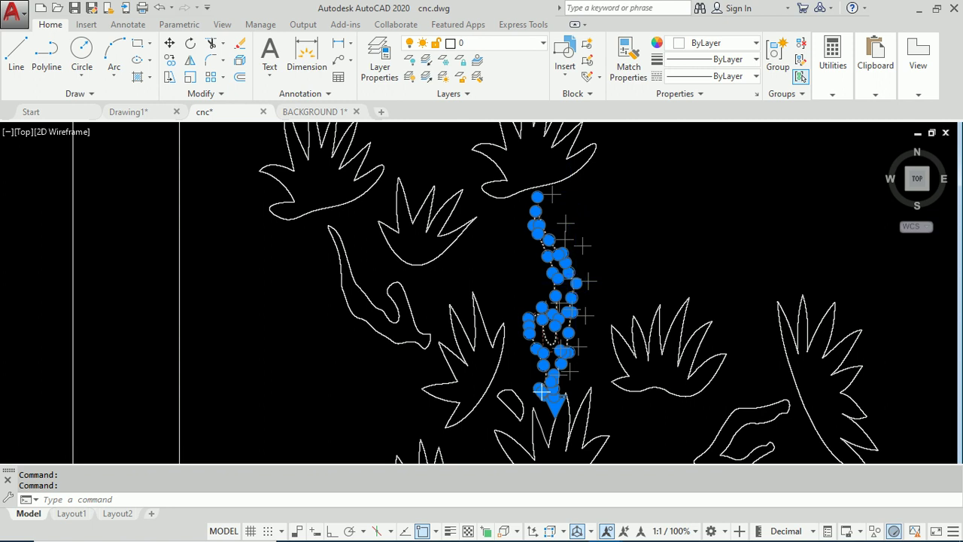
pyautogui.scroll(2, 572, 218)
pyautogui.scroll(-2, 575, 234)
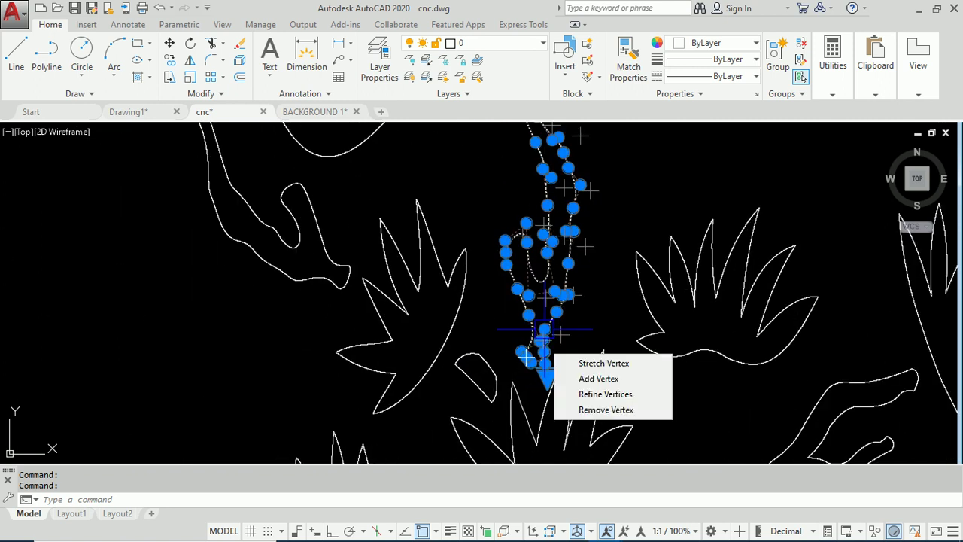
pyautogui.press('Escape')
pyautogui.press('Escape')
pyautogui.scroll(1, 481, 293)
pyautogui.scroll(-3, 483, 183)
pyautogui.scroll(3, 494, 204)
pyautogui.scroll(-1, 473, 204)
pyautogui.scroll(-2, 454, 275)
pyautogui.scroll(5, 453, 275)
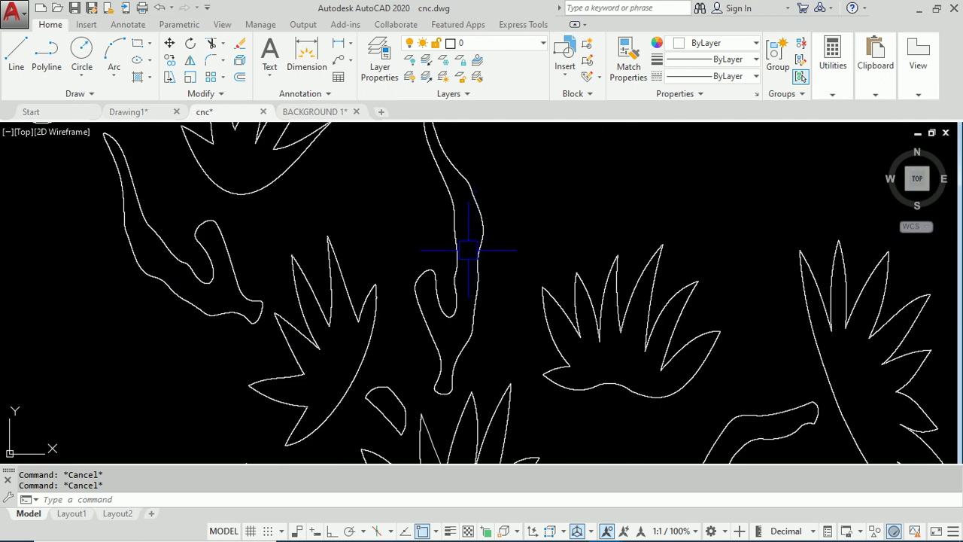
pyautogui.click(480, 239)
pyautogui.scroll(-5, 458, 278)
pyautogui.press('Escape')
pyautogui.scroll(-6, 343, 273)
# Draw a seven-point looping spline to the right of the panels with SPL
pyautogui.write('spl')
pyautogui.press('Return')
pyautogui.click(550, 287)
pyautogui.click(579, 230)
pyautogui.click(665, 346)
pyautogui.click(703, 219)
pyautogui.click(828, 279)
pyautogui.click(711, 156)
pyautogui.click(567, 165)
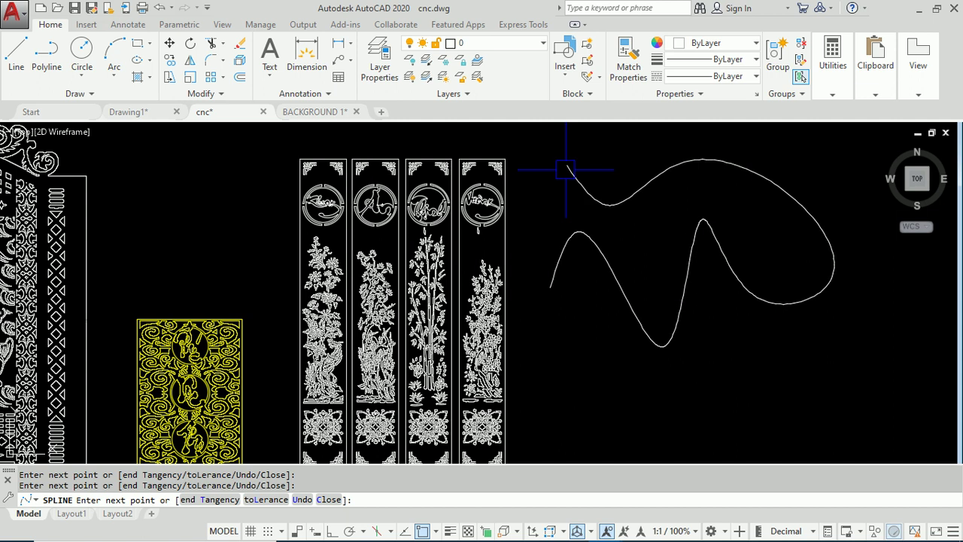
pyautogui.press('Return')
# Reshape the spline by dragging two of its points downward
pyautogui.click(567, 165)
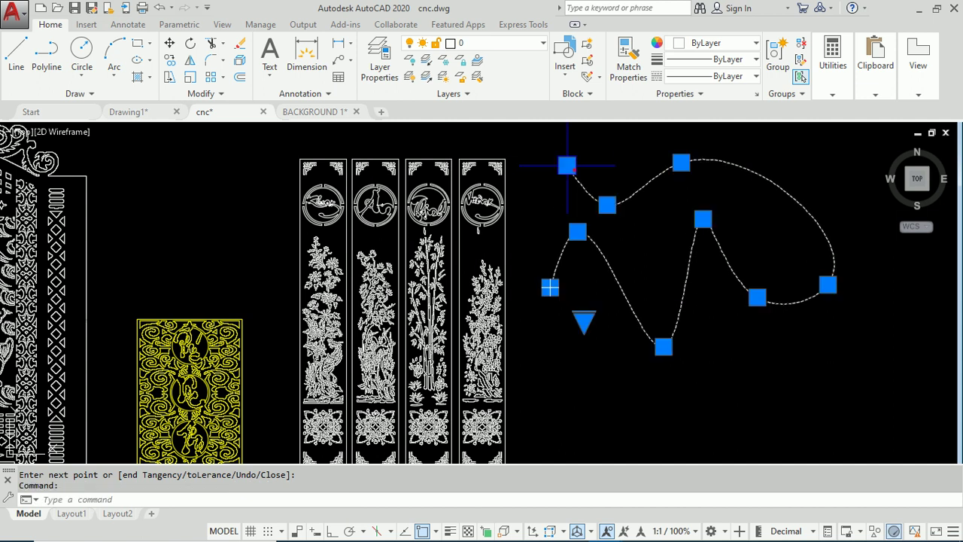
pyautogui.click(577, 231)
pyautogui.click(591, 362)
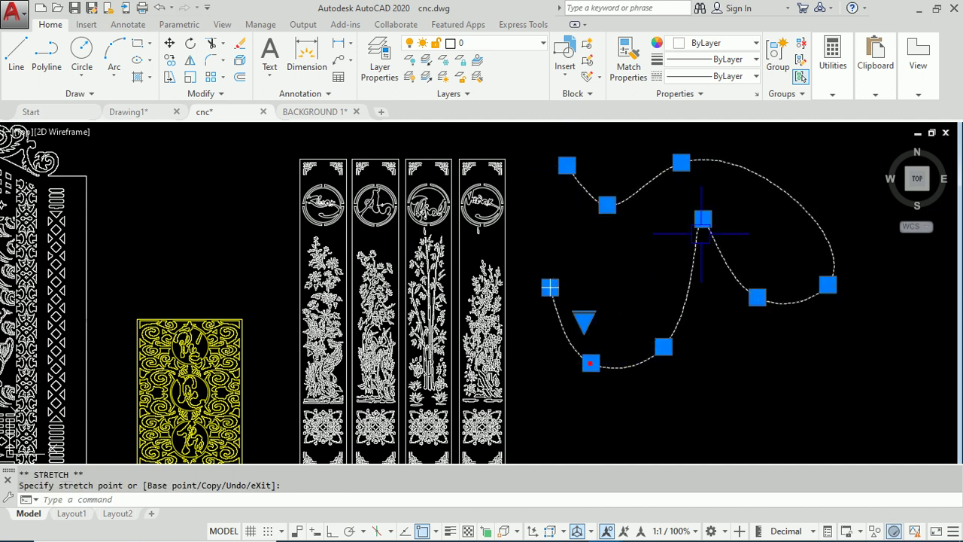
pyautogui.click(703, 219)
pyautogui.click(717, 377)
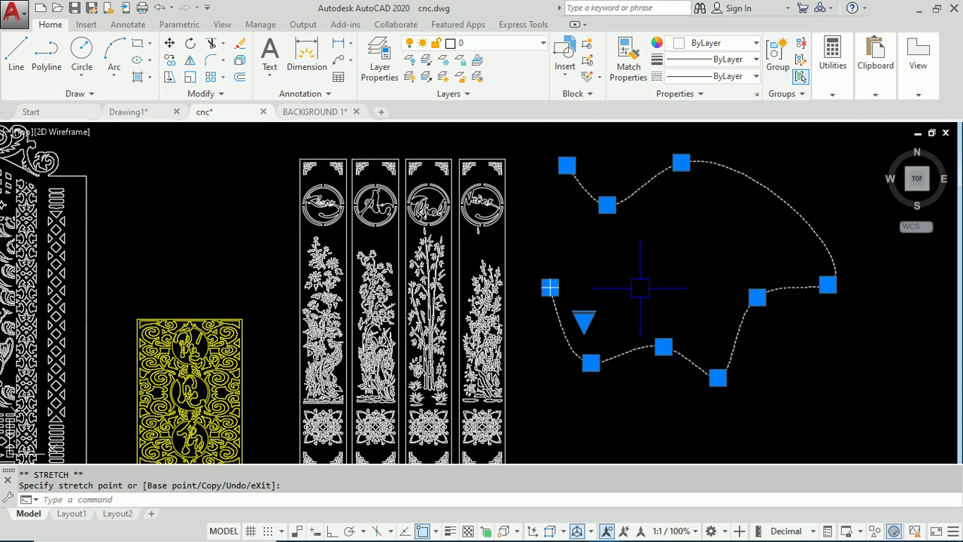
pyautogui.press('Escape')
pyautogui.press('Escape')
pyautogui.scroll(-4, 698, 218)
pyautogui.scroll(2, 543, 237)
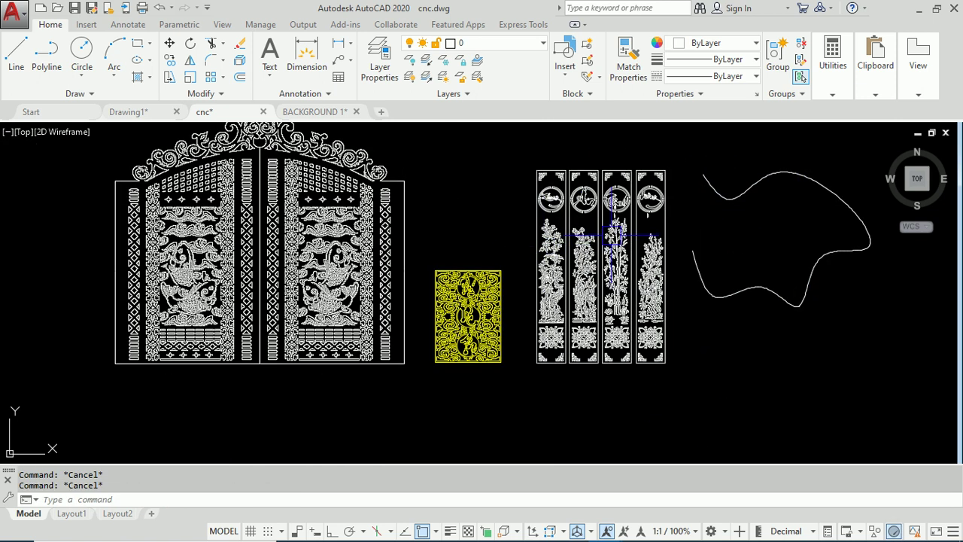
pyautogui.moveTo(543, 236); pyautogui.dragTo(407, 237, button='middle')
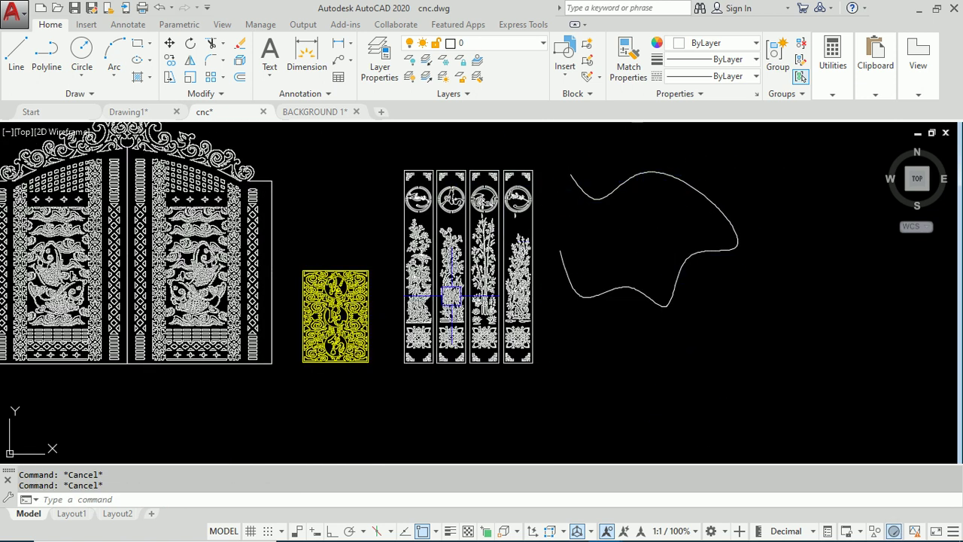
pyautogui.moveTo(173, 210); pyautogui.dragTo(333, 204, button='middle')
pyautogui.scroll(3, 150, 322)
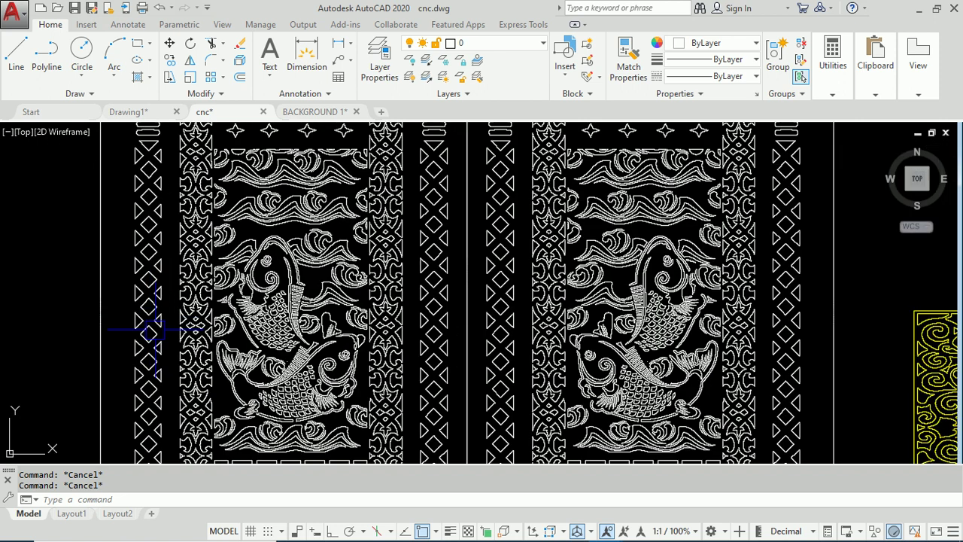
pyautogui.scroll(2, 322, 204)
pyautogui.scroll(2, 326, 208)
pyautogui.click(345, 209)
pyautogui.click(183, 258)
pyautogui.click(186, 237)
pyautogui.scroll(-3, 254, 215)
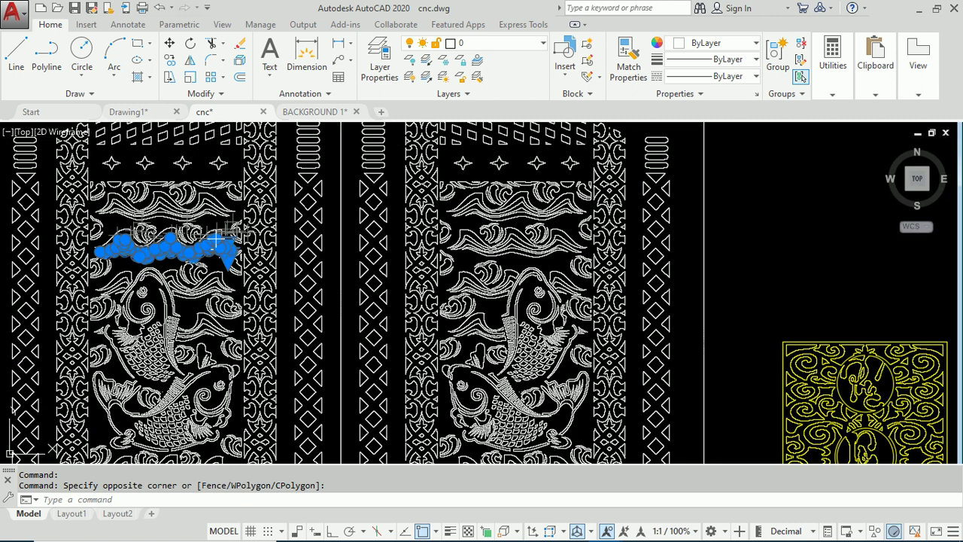
pyautogui.scroll(-2, 253, 214)
pyautogui.press('Escape')
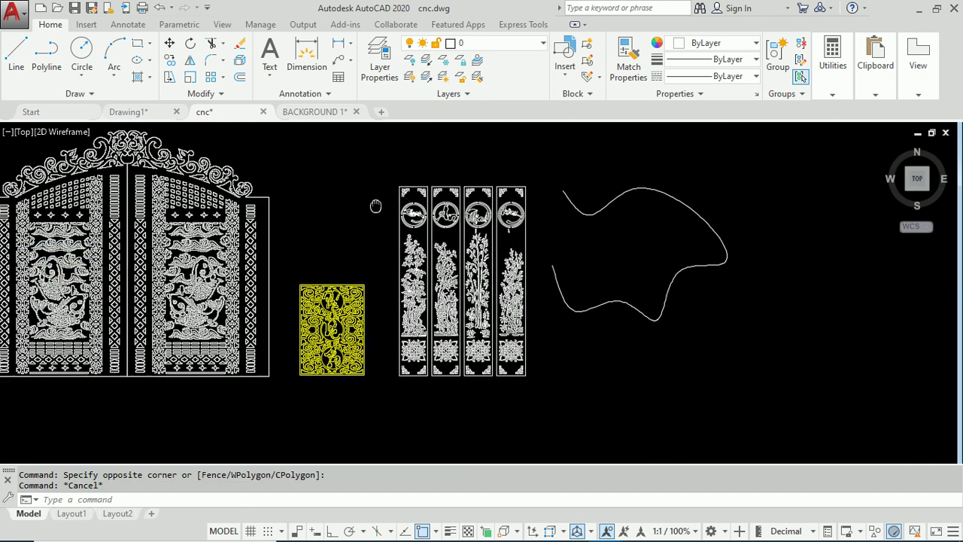
pyautogui.moveTo(495, 230); pyautogui.dragTo(367, 208, button='middle')
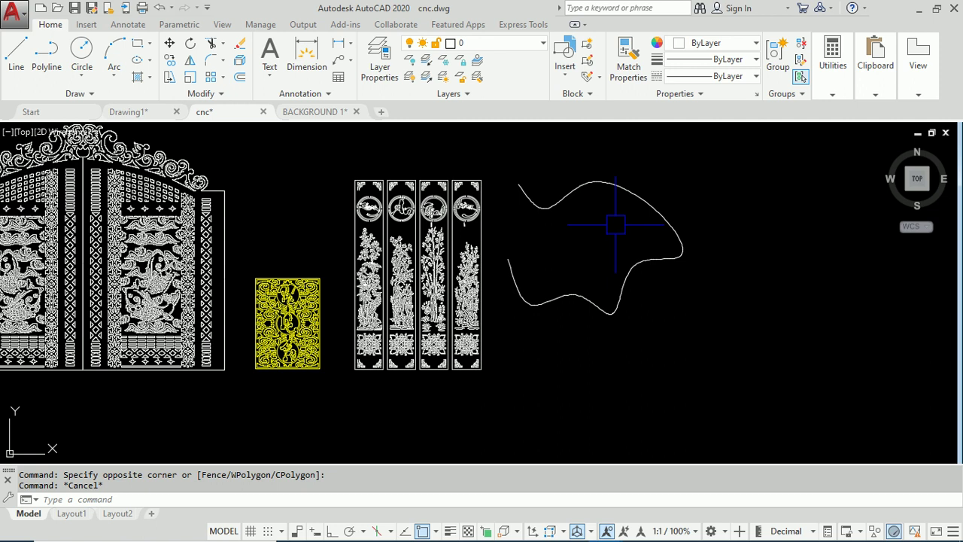
pyautogui.press('Escape')
pyautogui.moveTo(516, 319); pyautogui.dragTo(496, 356, button='middle')
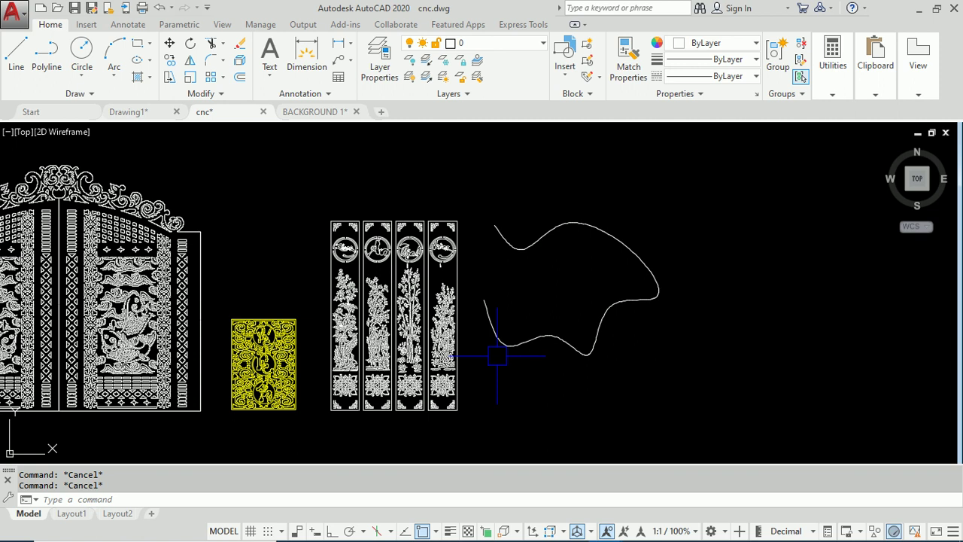
# Run PEDIT with the Multiple option to edit several objects at once
pyautogui.write('ped')
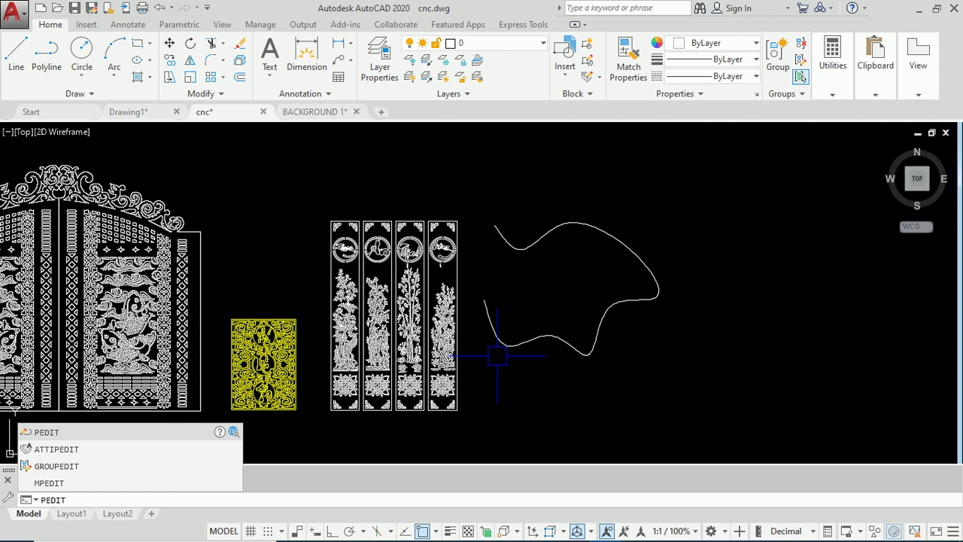
pyautogui.press('Return')
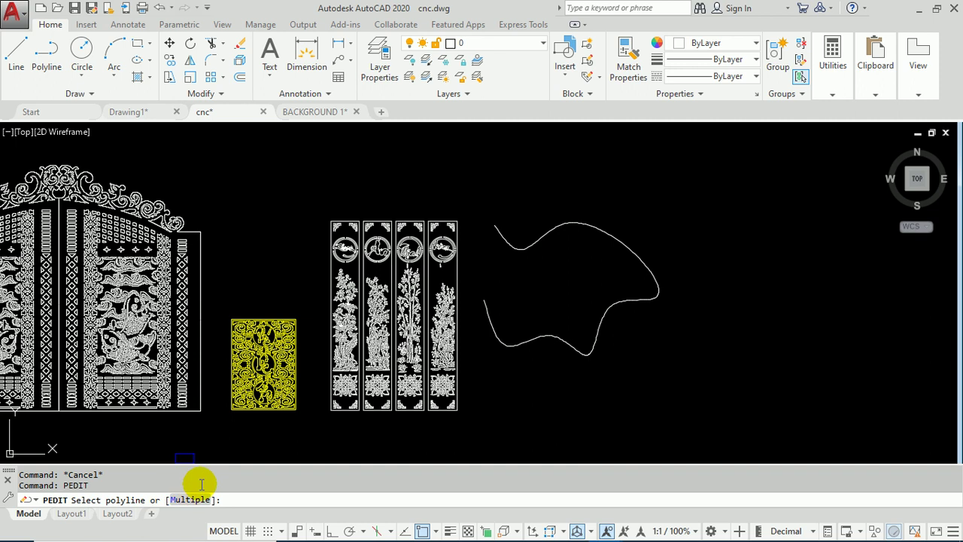
pyautogui.click(188, 499)
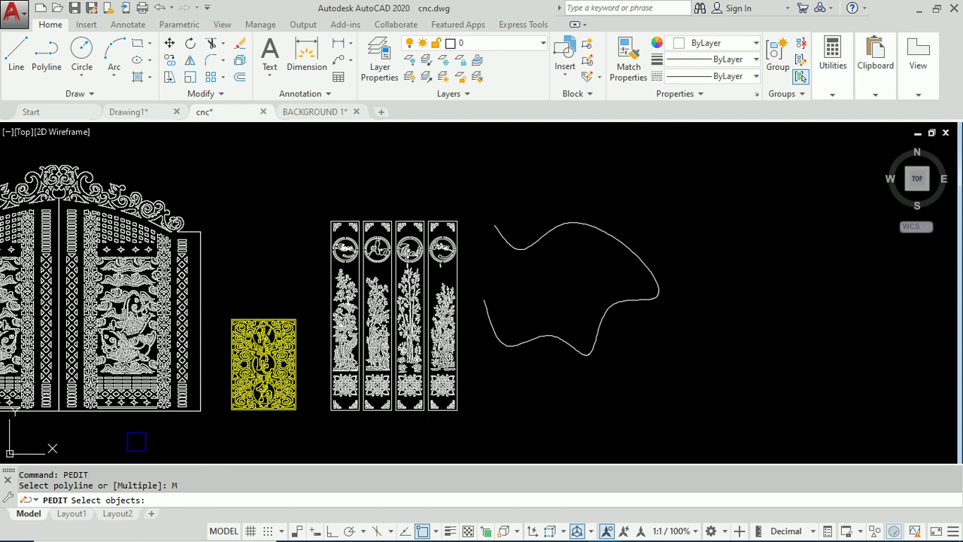
# Window-select the four panels plus the wavy spline, 2984 objects in total
pyautogui.moveTo(331, 301); pyautogui.dragTo(290, 280, button='middle')
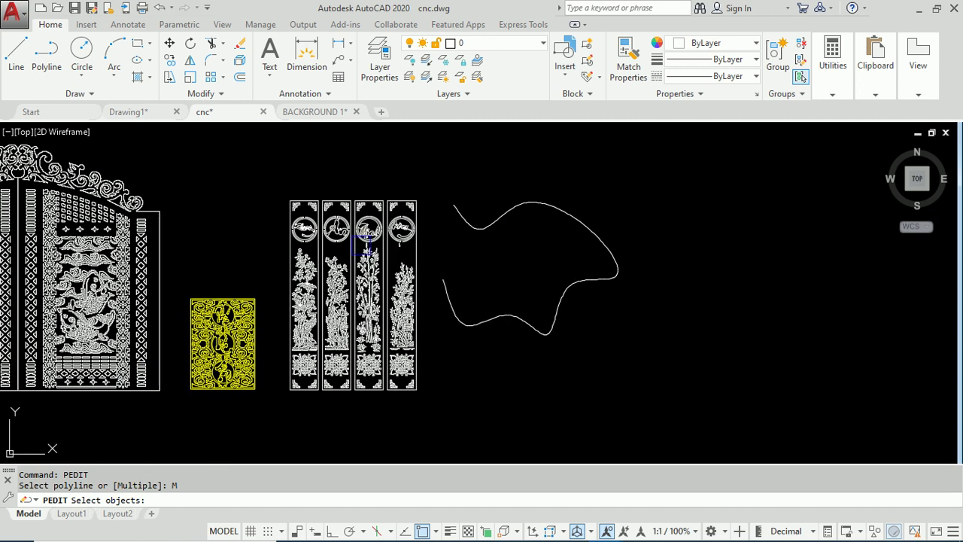
pyautogui.click(471, 221)
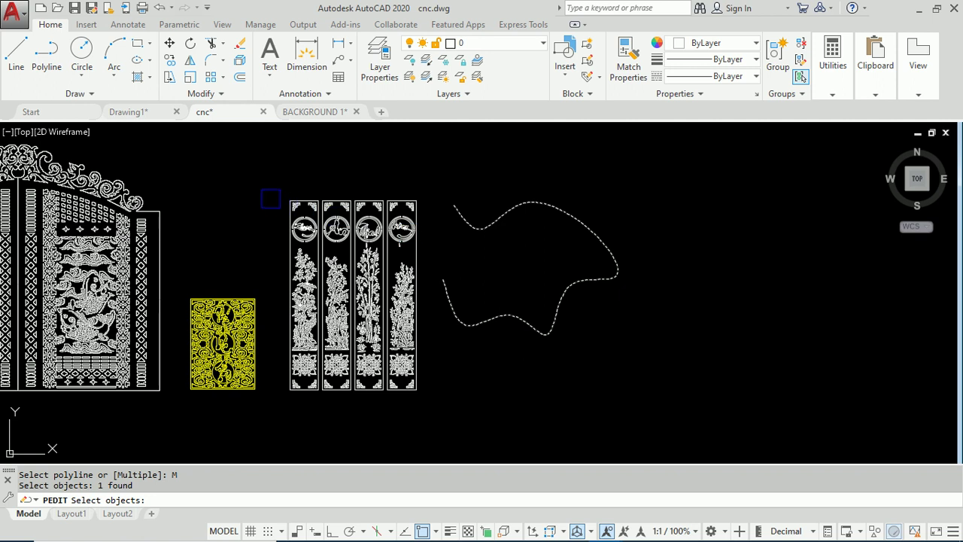
pyautogui.click(269, 188)
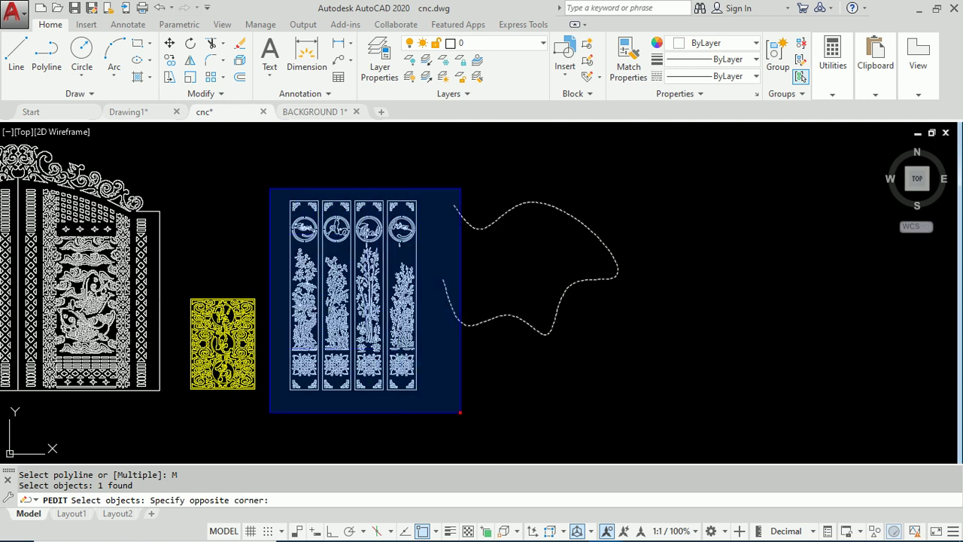
pyautogui.click(461, 412)
pyautogui.click(491, 313)
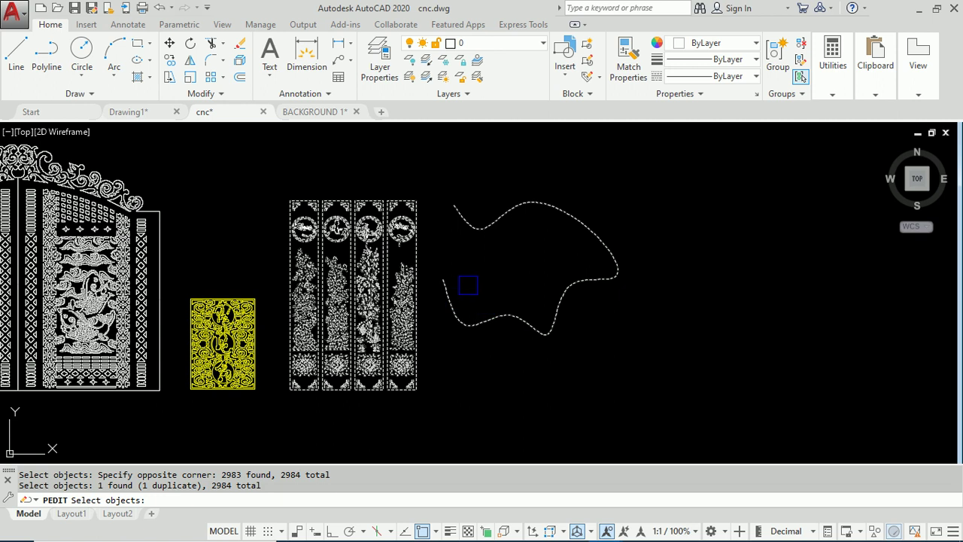
pyautogui.press('Return')
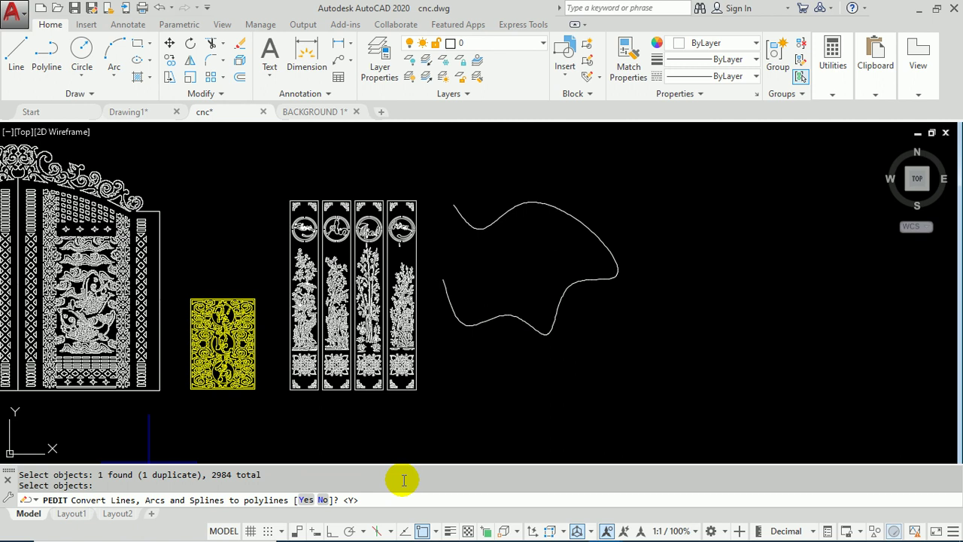
# Accept converting lines, arcs and splines to polylines at precision 10, then end PEDIT
pyautogui.press('Return')
pyautogui.write('10')
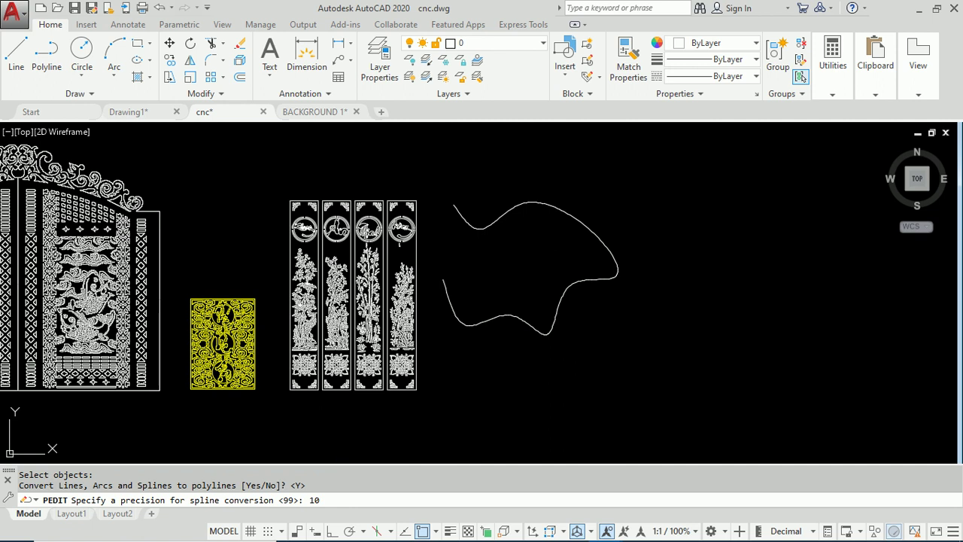
pyautogui.press('Return')
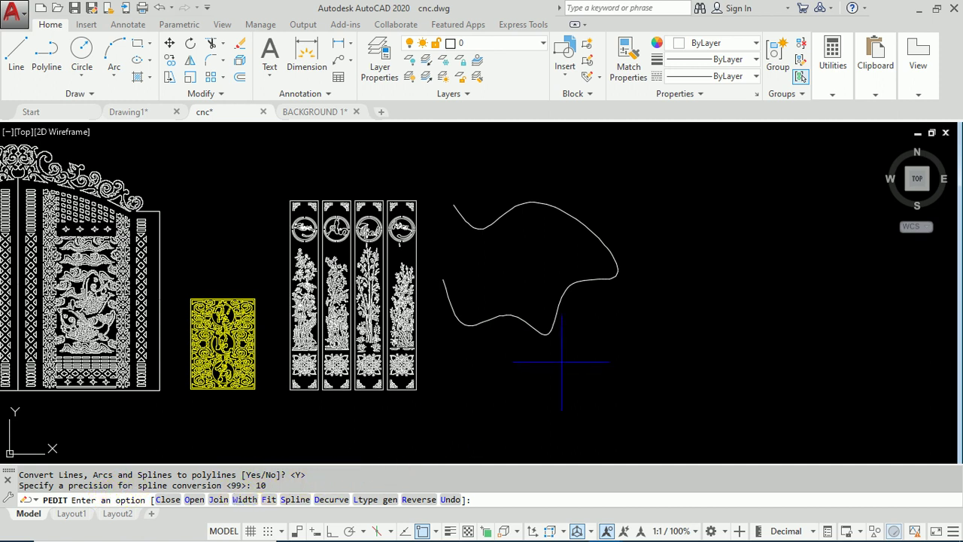
pyautogui.press('Return')
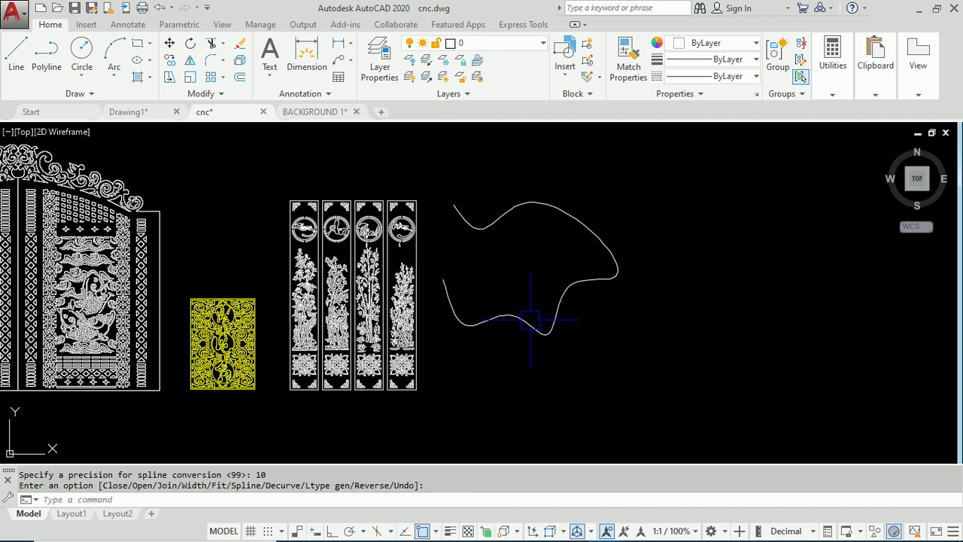
# Select the converted curve several times to check its dense polyline vertices
pyautogui.scroll(2, 480, 245)
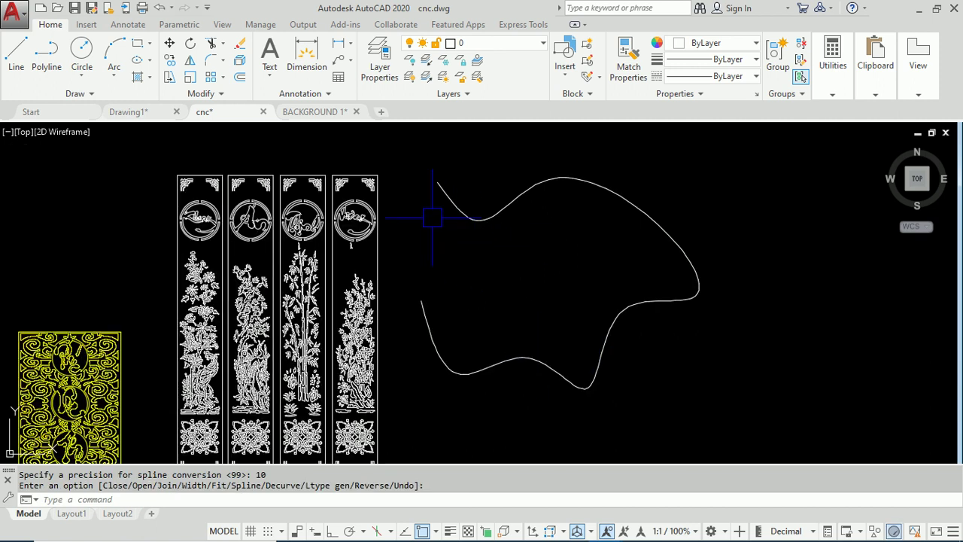
pyautogui.scroll(2, 439, 206)
pyautogui.press('Return')
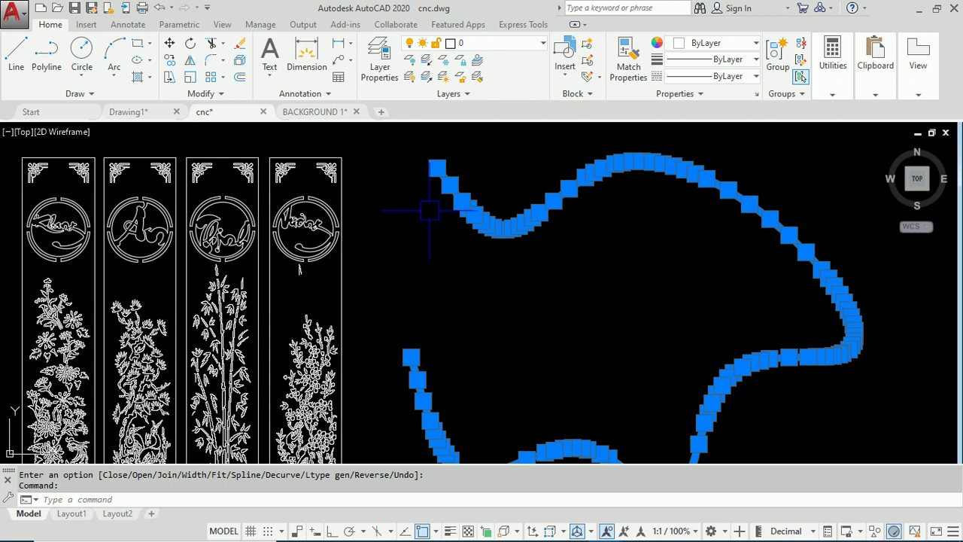
pyautogui.scroll(-2, 391, 248)
pyautogui.scroll(3, 399, 271)
pyautogui.scroll(2, 404, 287)
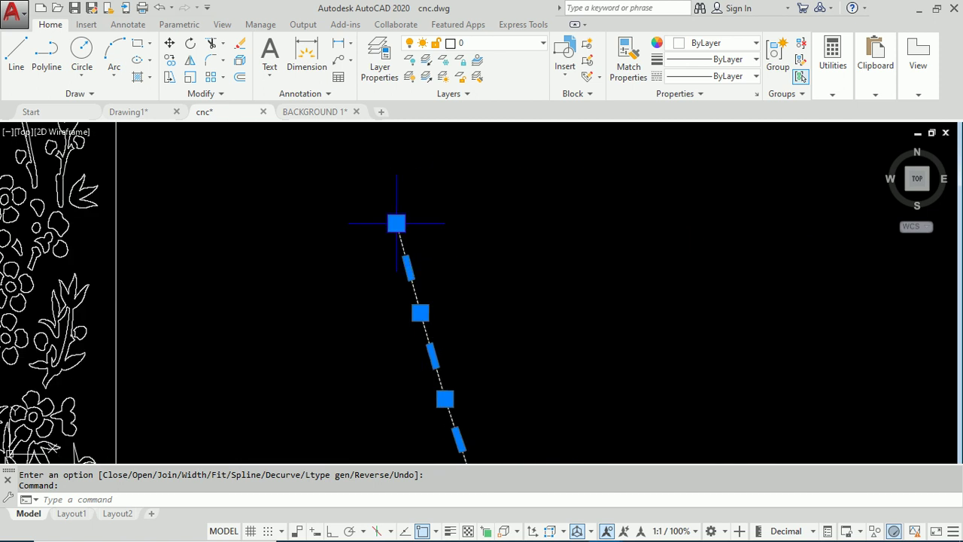
pyautogui.scroll(2, 391, 241)
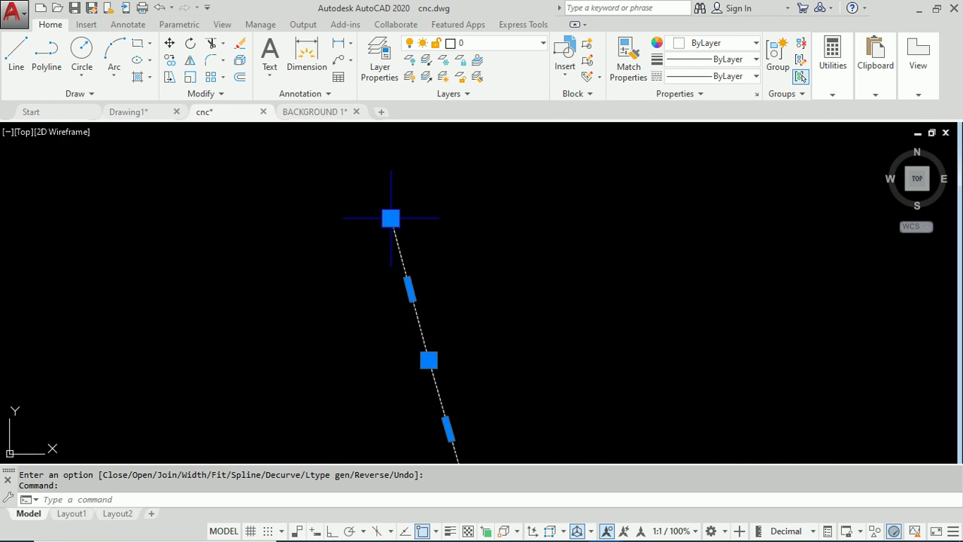
pyautogui.scroll(-2, 417, 317)
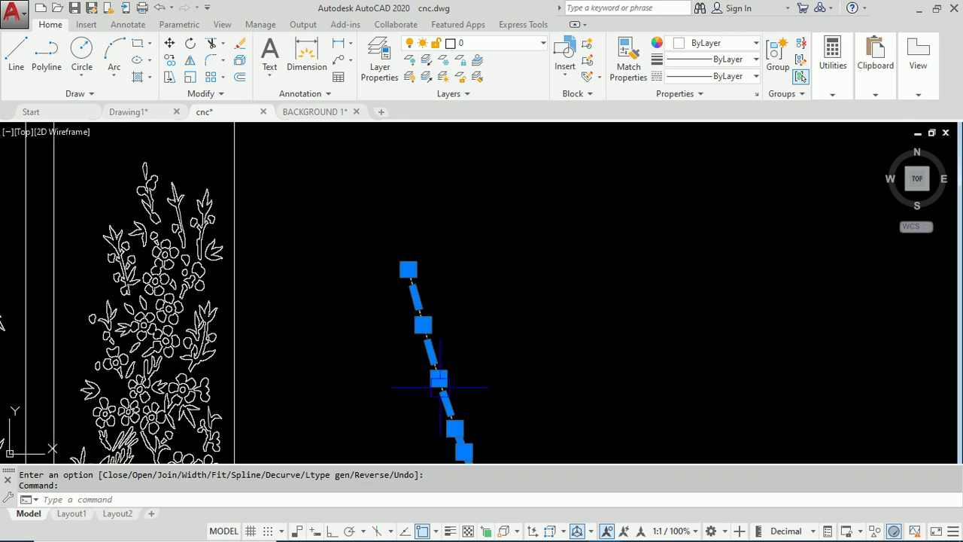
pyautogui.scroll(2, 439, 388)
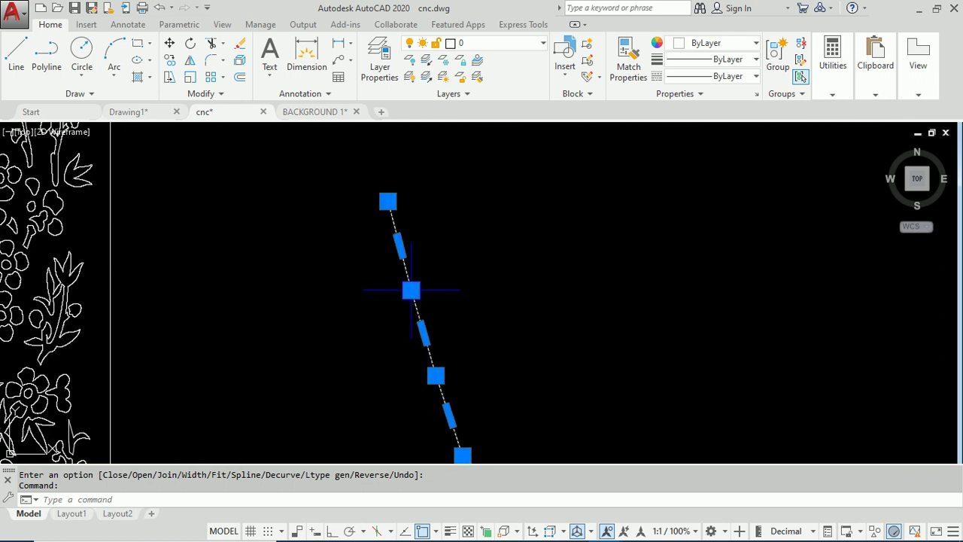
pyautogui.scroll(-2, 411, 289)
pyautogui.scroll(-2, 411, 290)
pyautogui.moveTo(680, 306); pyautogui.dragTo(562, 297, button='middle')
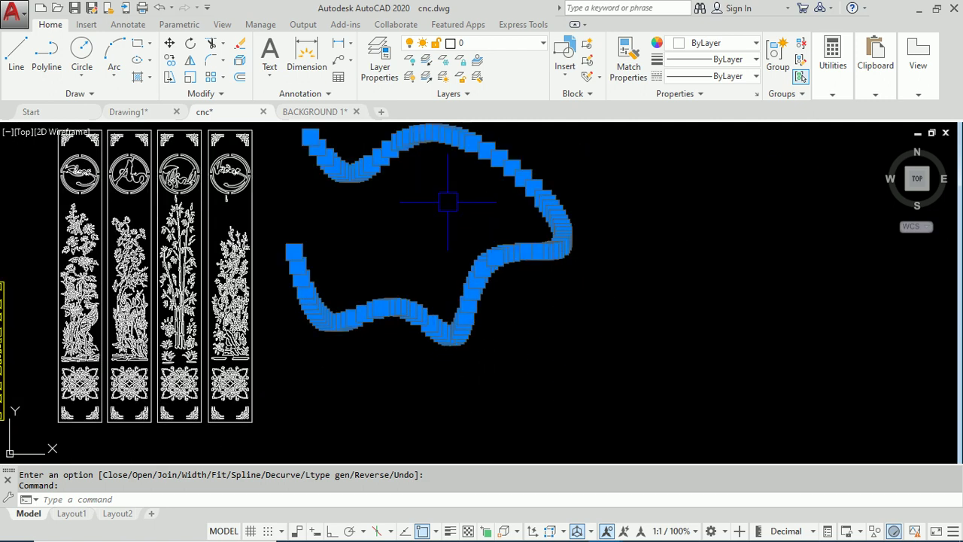
pyautogui.moveTo(448, 201); pyautogui.dragTo(460, 279, button='middle')
pyautogui.press('Escape')
pyautogui.press('Escape')
pyautogui.click(390, 221)
pyautogui.press('Escape')
pyautogui.click(485, 210)
pyautogui.press('Escape')
pyautogui.click(394, 369)
pyautogui.press('Escape')
pyautogui.moveTo(329, 256); pyautogui.dragTo(449, 249, button='middle')
pyautogui.moveTo(388, 301); pyautogui.dragTo(452, 289, button='middle')
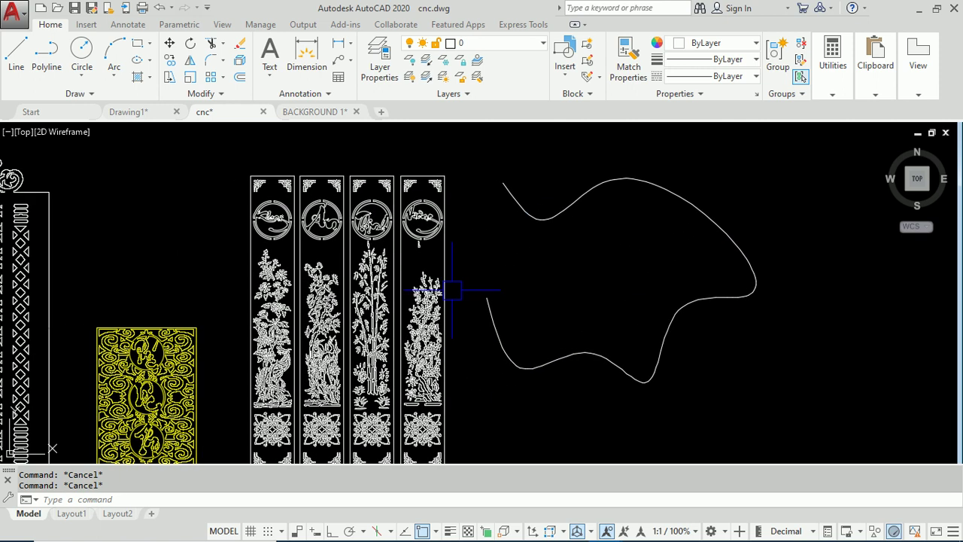
pyautogui.scroll(3, 511, 179)
pyautogui.click(490, 181)
pyautogui.scroll(-1, 567, 199)
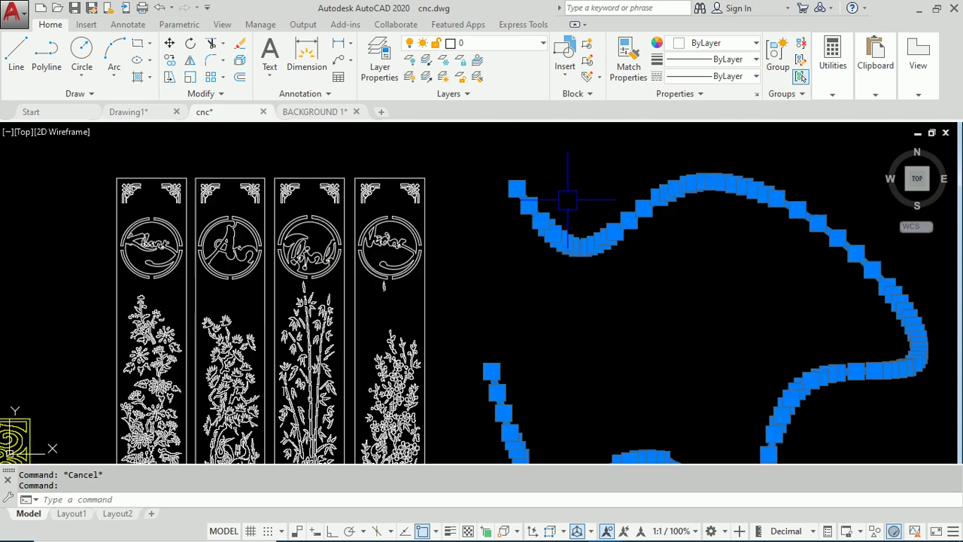
pyautogui.scroll(-2, 567, 199)
pyautogui.press('Escape')
pyautogui.scroll(4, 466, 226)
# Zoom into the bamboo panel, check a leaf outline, and frame the leaves
pyautogui.moveTo(424, 421); pyautogui.dragTo(461, 240, button='middle')
pyautogui.scroll(3, 361, 247)
pyautogui.scroll(3, 370, 247)
pyautogui.scroll(2, 359, 260)
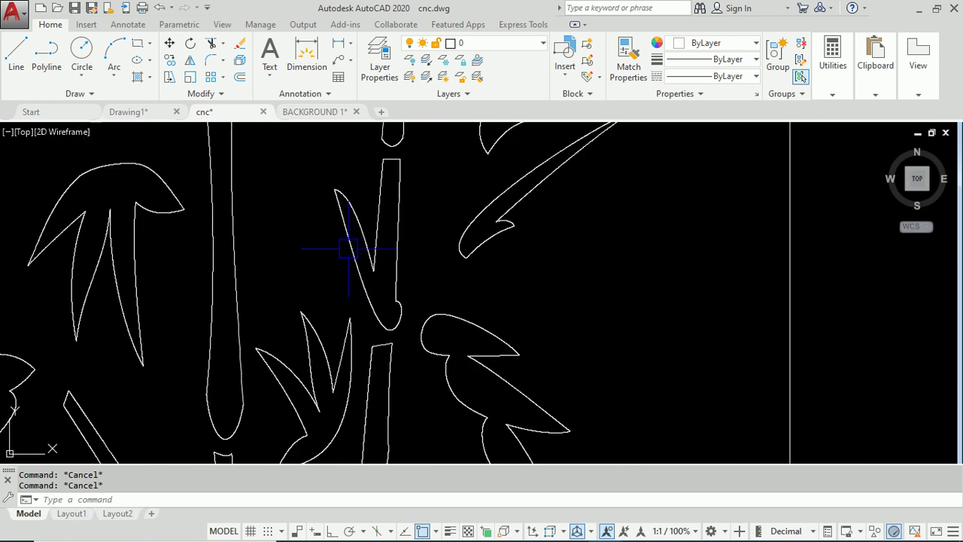
pyautogui.click(348, 248)
pyautogui.scroll(3, 386, 365)
pyautogui.scroll(2, 425, 392)
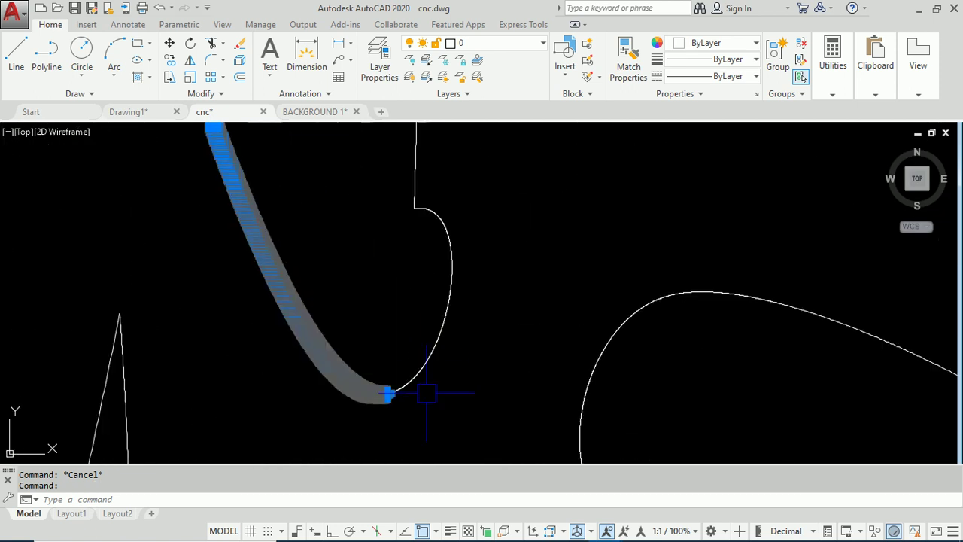
pyautogui.scroll(-2, 426, 392)
pyautogui.scroll(-1, 354, 295)
pyautogui.scroll(3, 354, 269)
pyautogui.scroll(2, 298, 289)
pyautogui.scroll(2, 271, 279)
pyautogui.scroll(2, 253, 271)
pyautogui.scroll(1, 225, 264)
pyautogui.scroll(1, 186, 256)
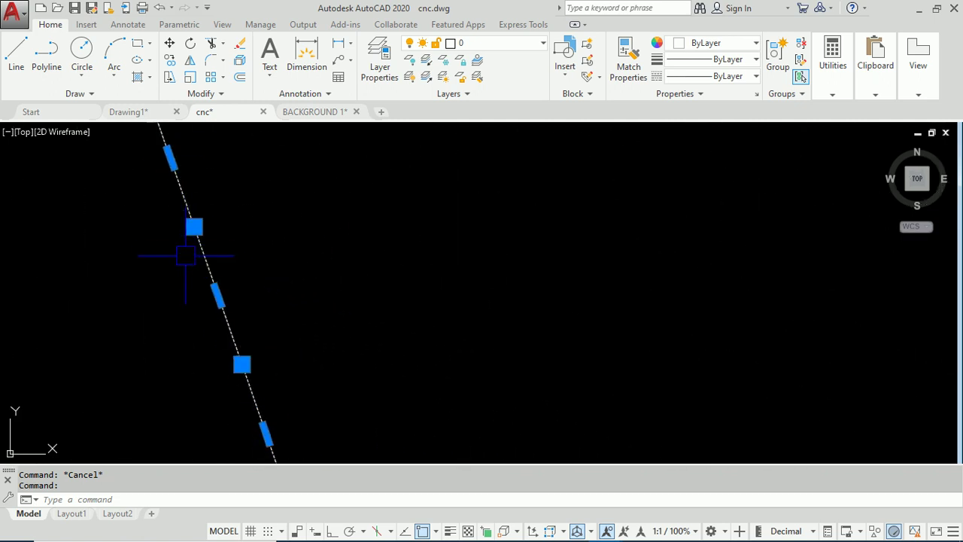
pyautogui.scroll(3, 194, 226)
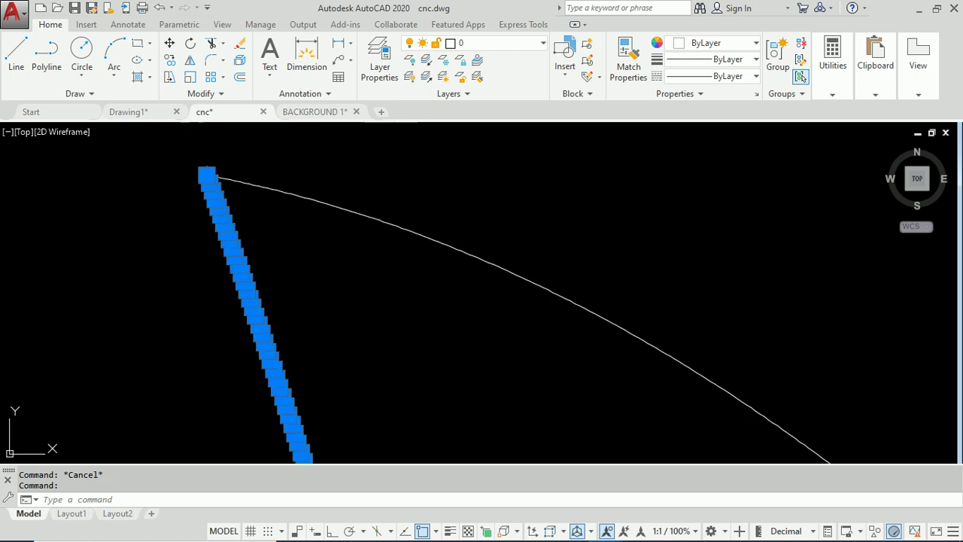
pyautogui.scroll(-1, 225, 254)
pyautogui.scroll(-1, 227, 237)
pyautogui.scroll(-2, 227, 237)
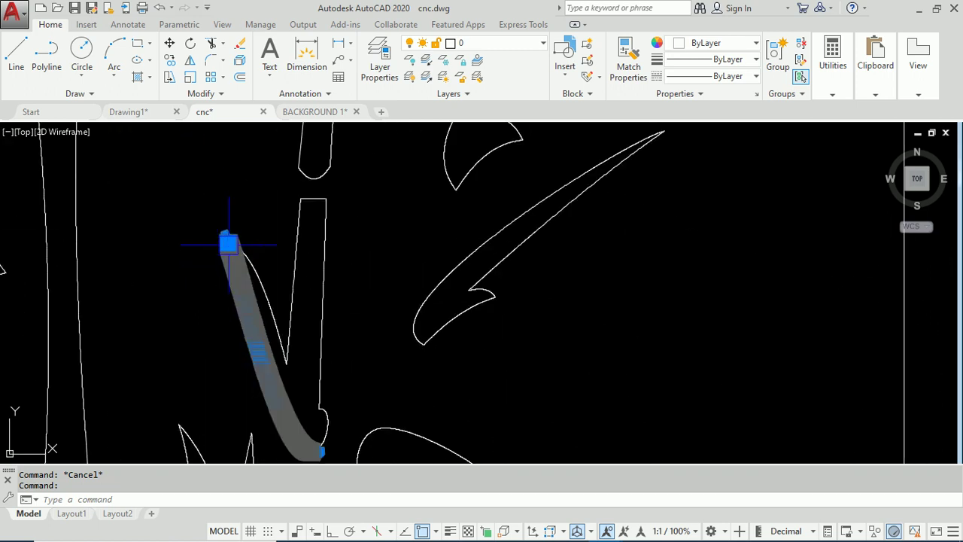
pyautogui.press('Escape')
pyautogui.scroll(-2, 352, 279)
pyautogui.scroll(-3, 365, 286)
pyautogui.scroll(-2, 360, 307)
pyautogui.scroll(-3, 455, 213)
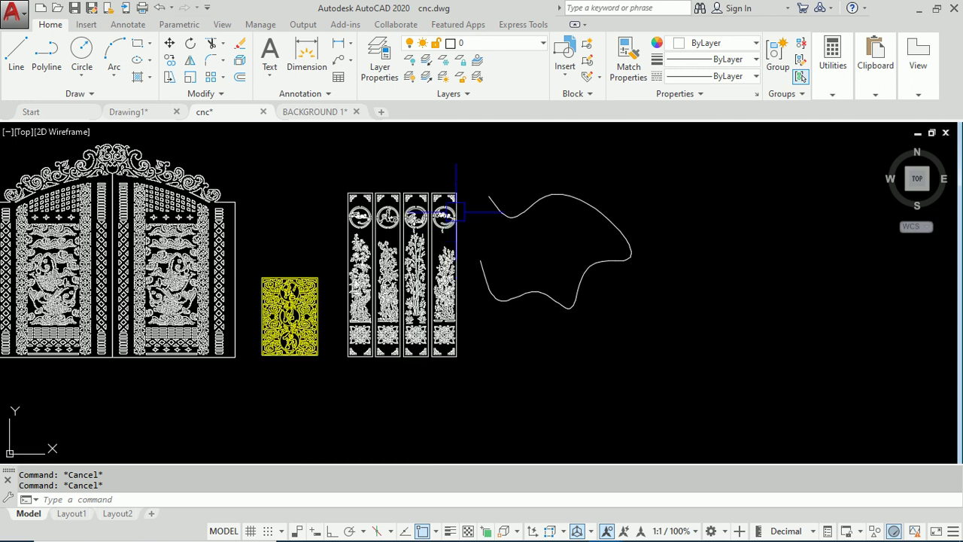
pyautogui.scroll(2, 399, 252)
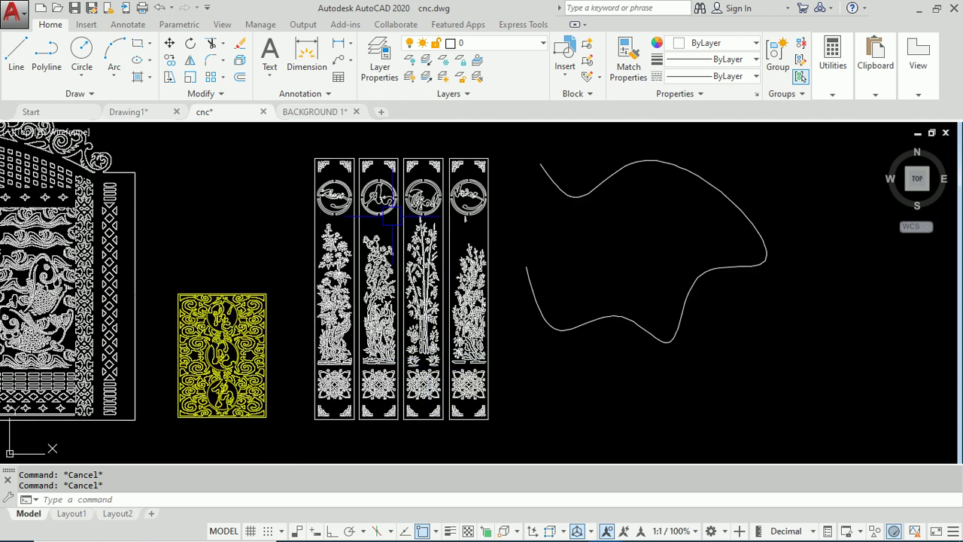
pyautogui.scroll(3, 421, 301)
pyautogui.scroll(2, 351, 222)
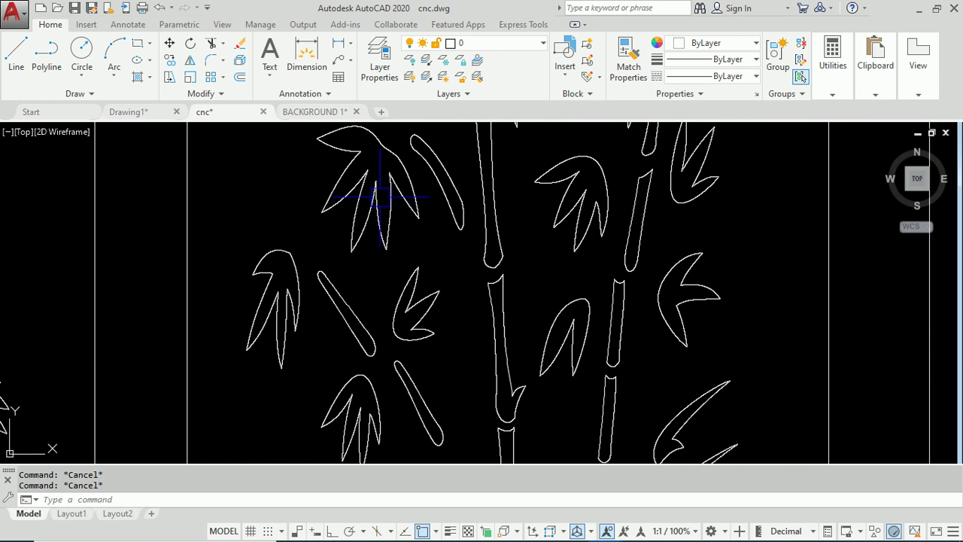
pyautogui.scroll(2, 354, 173)
pyautogui.scroll(2, 346, 192)
pyautogui.scroll(-5, 369, 218)
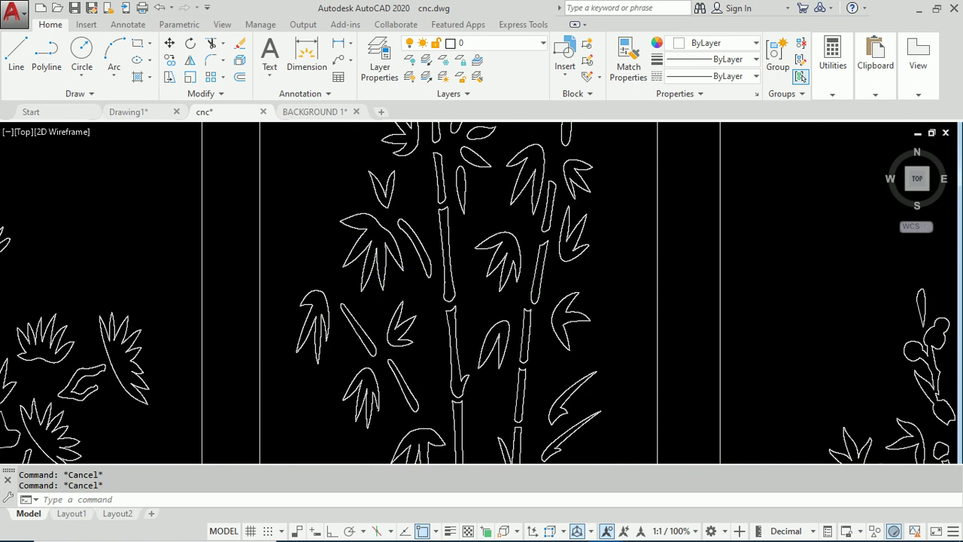
pyautogui.moveTo(364, 246); pyautogui.dragTo(367, 256, button='middle')
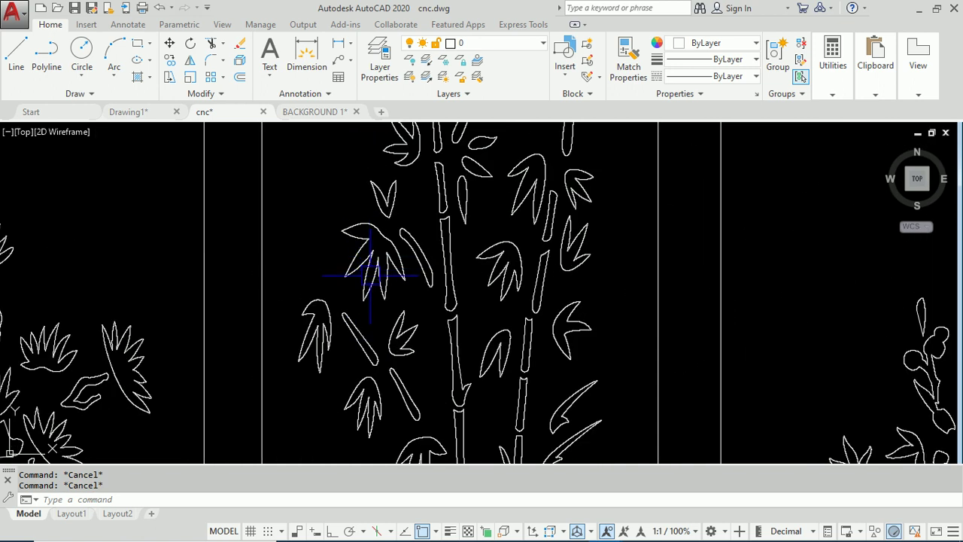
pyautogui.write('j')
# Join the fan-shaped leaf's window-selected segments into one closed polyline and check it
pyautogui.press('Return')
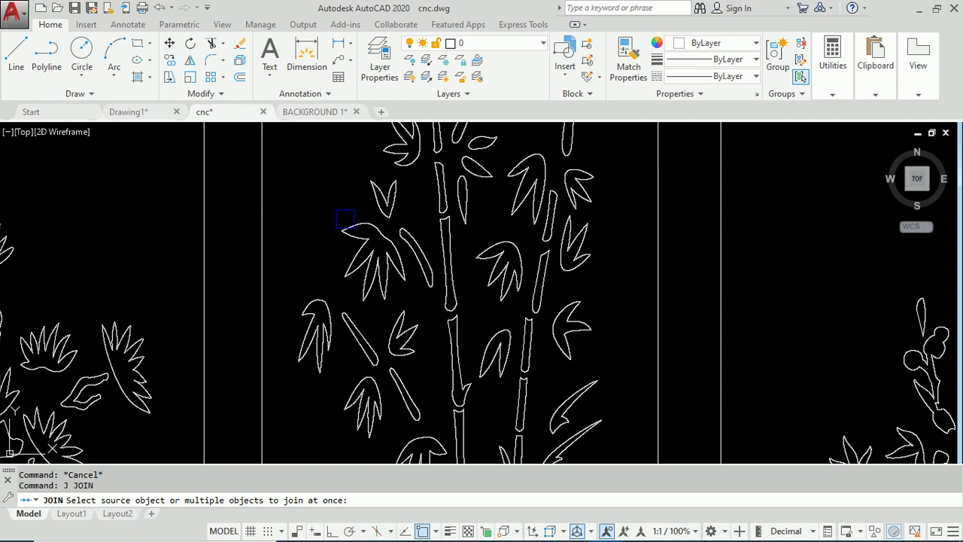
pyautogui.scroll(3, 345, 218)
pyautogui.click(309, 209)
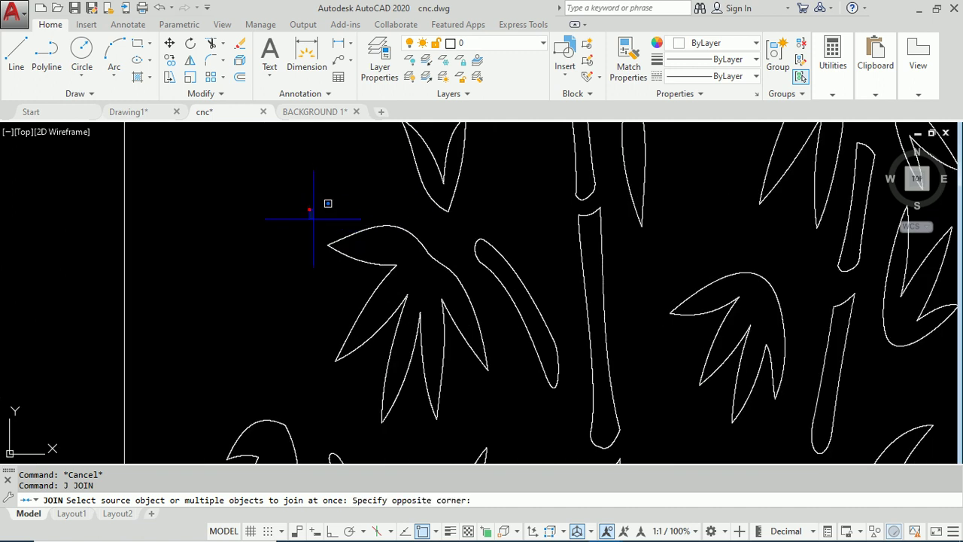
pyautogui.click(511, 420)
pyautogui.press('Return')
pyautogui.click(452, 362)
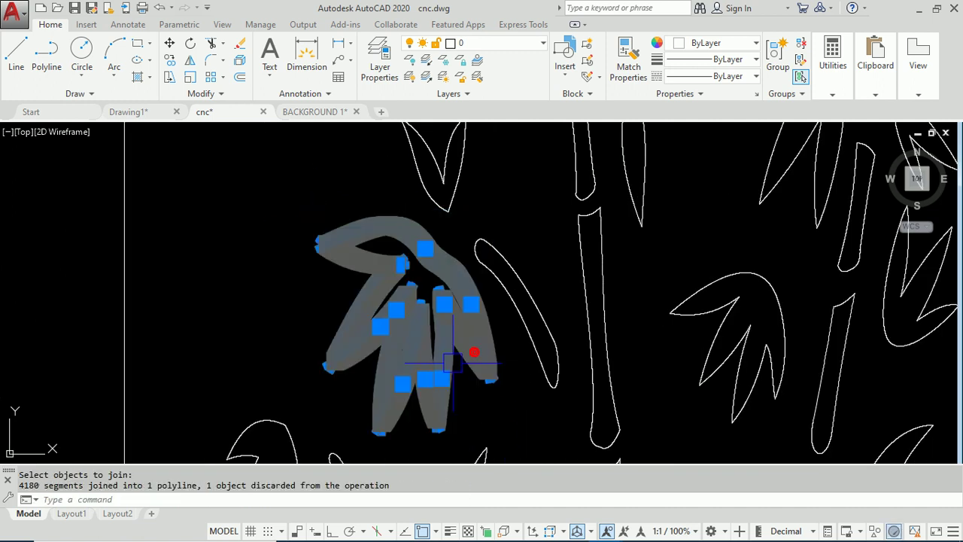
pyautogui.press('Escape')
pyautogui.press('Escape')
pyautogui.scroll(2, 364, 256)
pyautogui.click(351, 259)
pyautogui.press('Escape')
pyautogui.click(418, 215)
# Join the curved leaf's window-selected segments into one polyline with J and verify it
pyautogui.press('Escape')
pyautogui.click(548, 232)
pyautogui.press('Escape')
pyautogui.click(551, 260)
pyautogui.press('Escape')
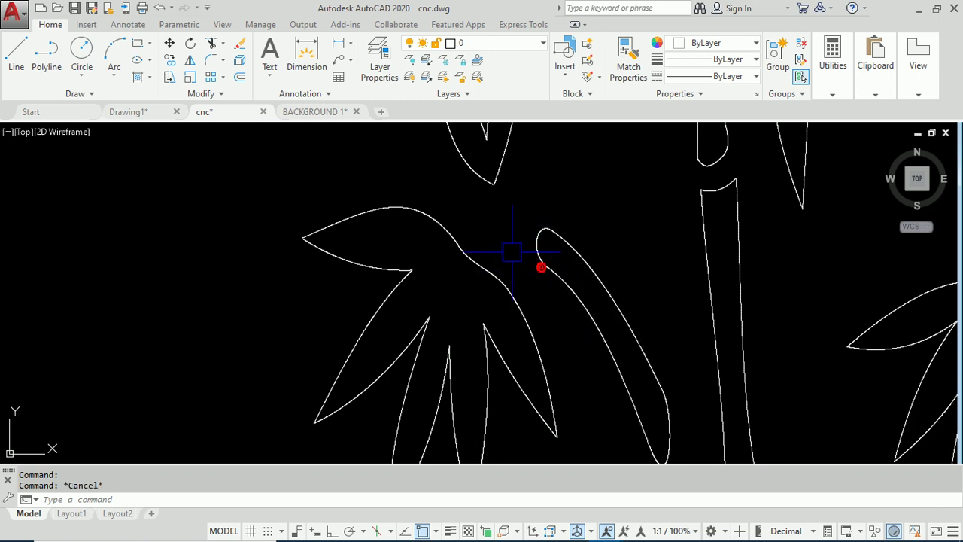
pyautogui.scroll(-2, 602, 226)
pyautogui.click(548, 215)
pyautogui.click(661, 388)
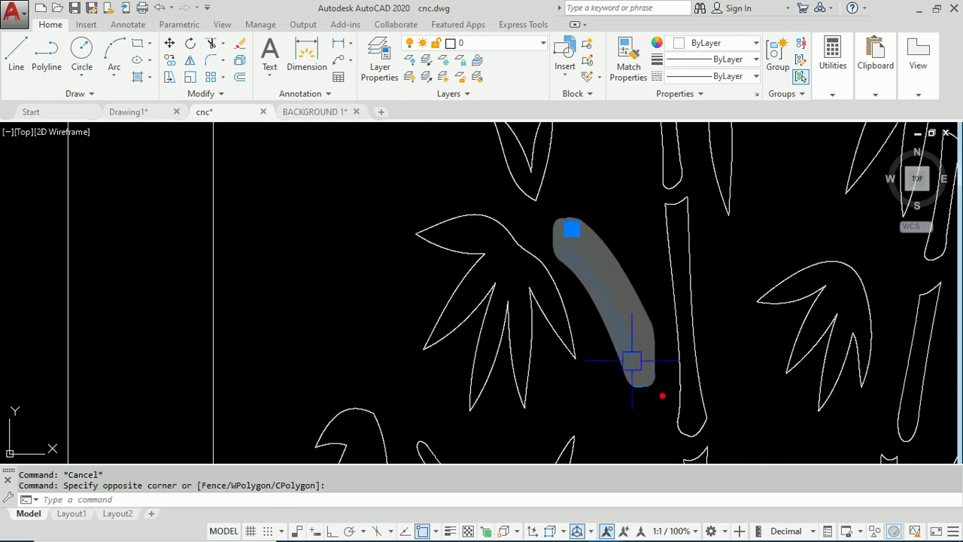
pyautogui.write('j')
pyautogui.press('Return')
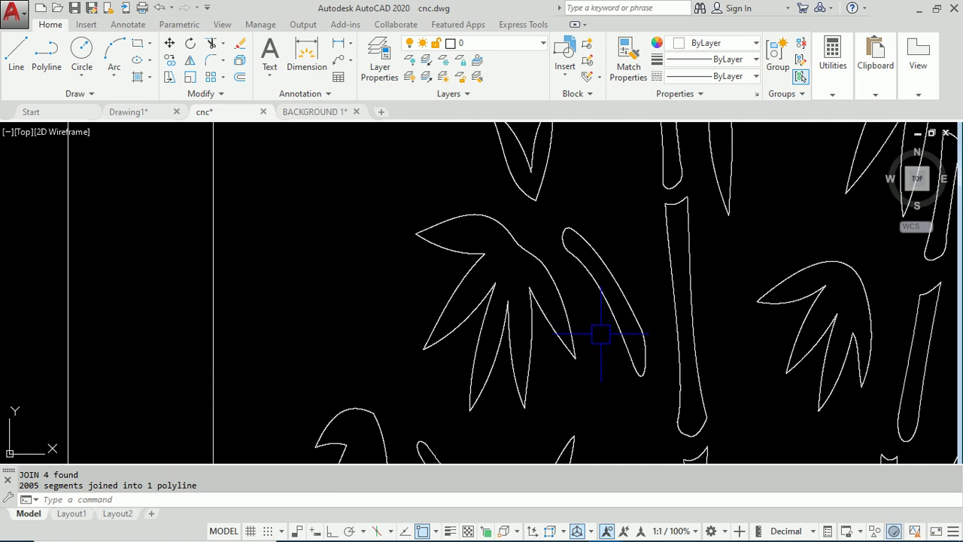
pyautogui.click(600, 301)
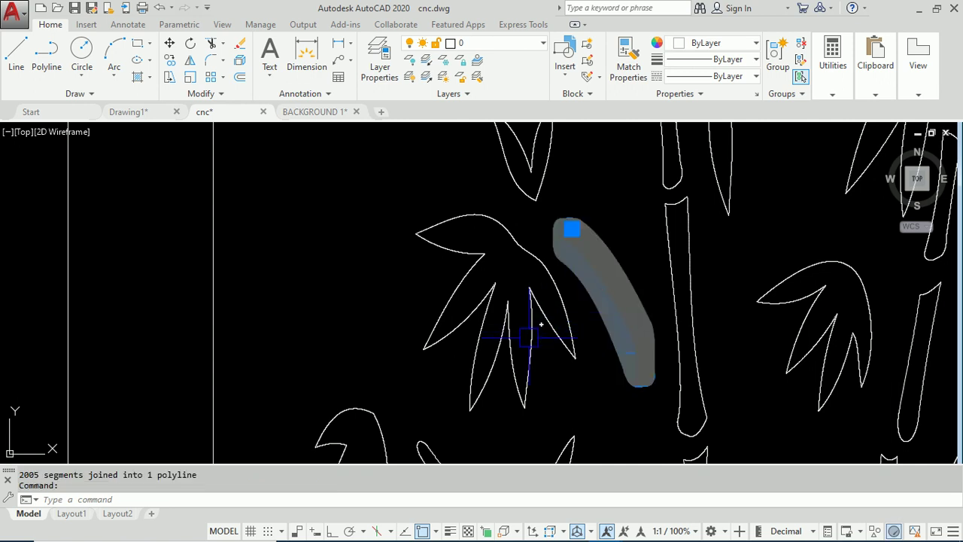
pyautogui.press('Escape')
pyautogui.press('Escape')
pyautogui.scroll(-3, 464, 272)
pyautogui.scroll(2, 520, 227)
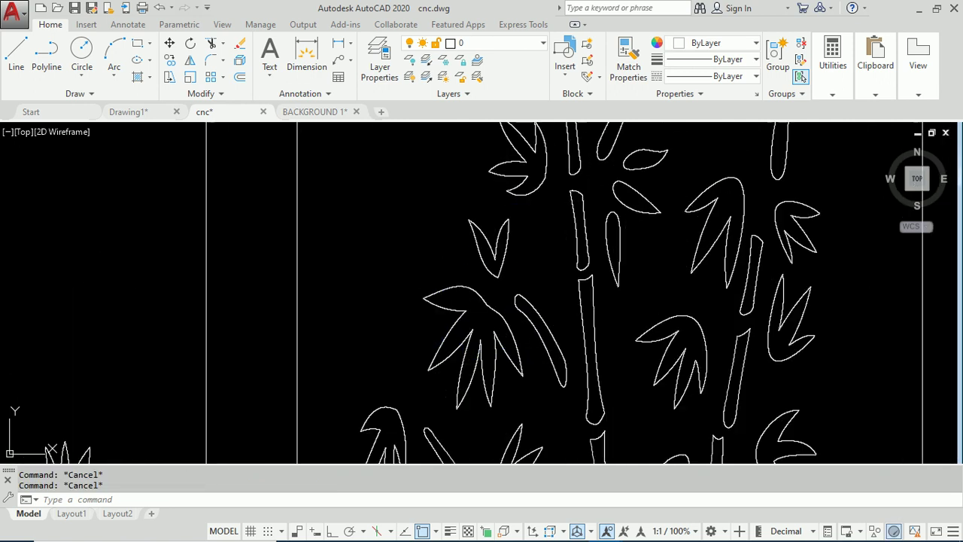
pyautogui.scroll(2, 461, 215)
pyautogui.click(424, 257)
pyautogui.press('Escape')
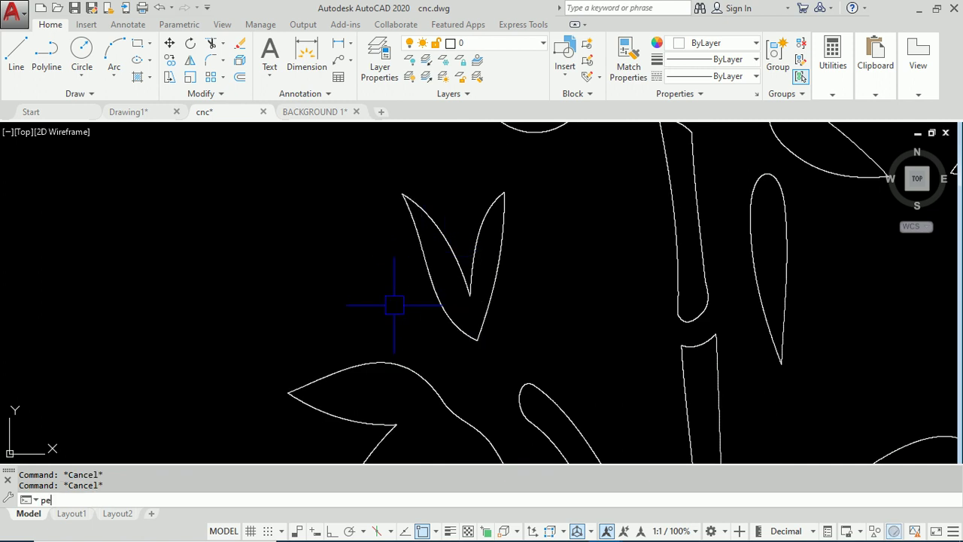
# Join the V-shaped leaf's remaining 1414 segments onto its outline with PEDIT Join, then verify
pyautogui.press('Return')
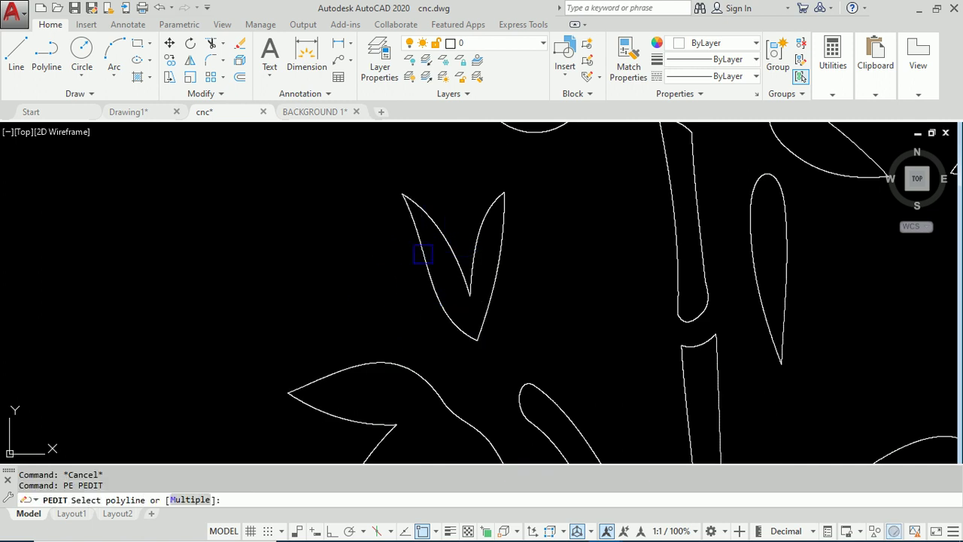
pyautogui.click(423, 255)
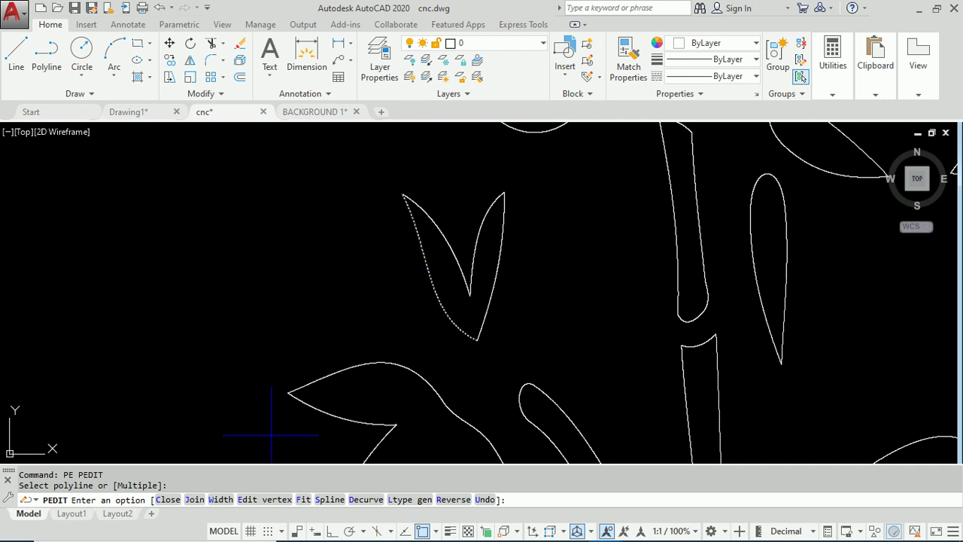
pyautogui.click(194, 500)
pyautogui.click(338, 158)
pyautogui.click(541, 354)
pyautogui.press('Return')
pyautogui.press('Return')
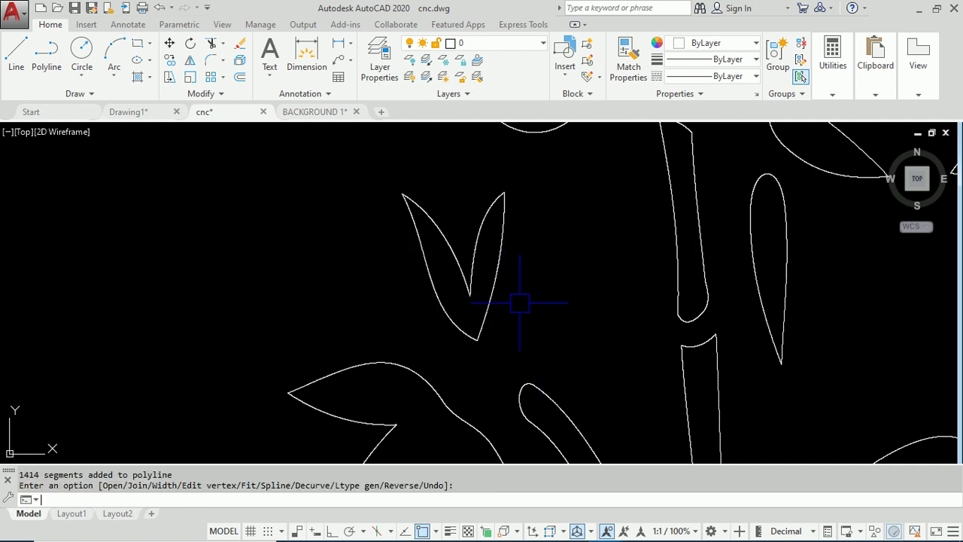
pyautogui.click(496, 289)
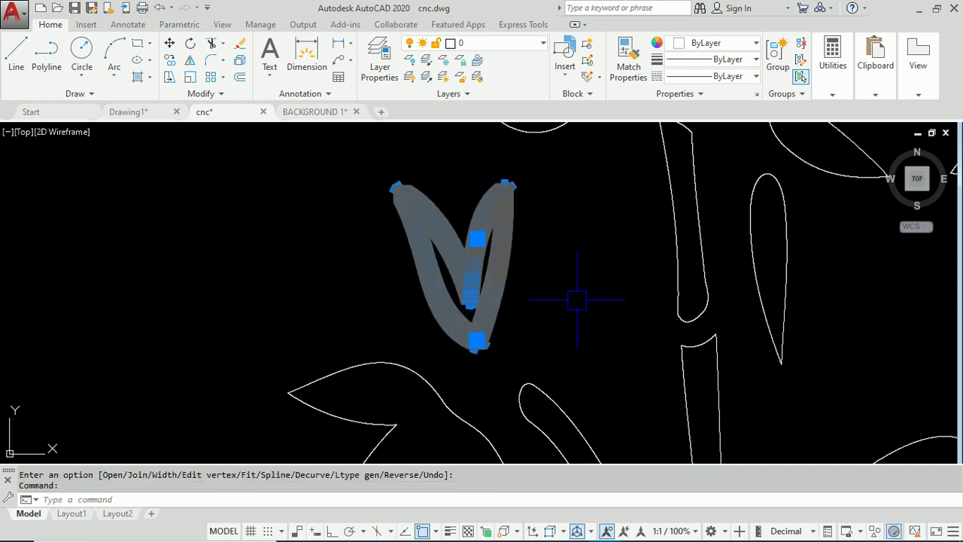
pyautogui.press('Escape')
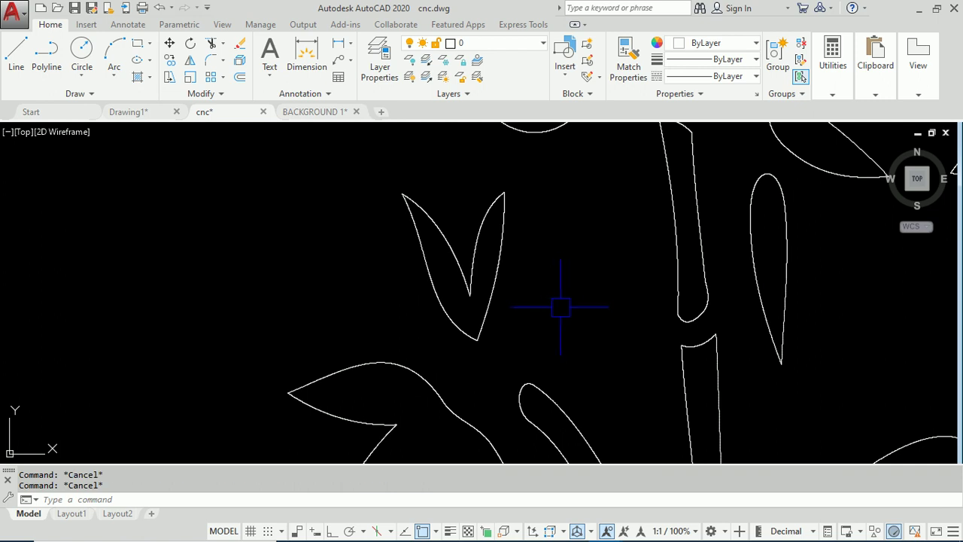
# Zoom out and pan until the gate, yellow panel, four carved panels and curve all fit
pyautogui.scroll(-3, 417, 207)
pyautogui.scroll(-3, 406, 212)
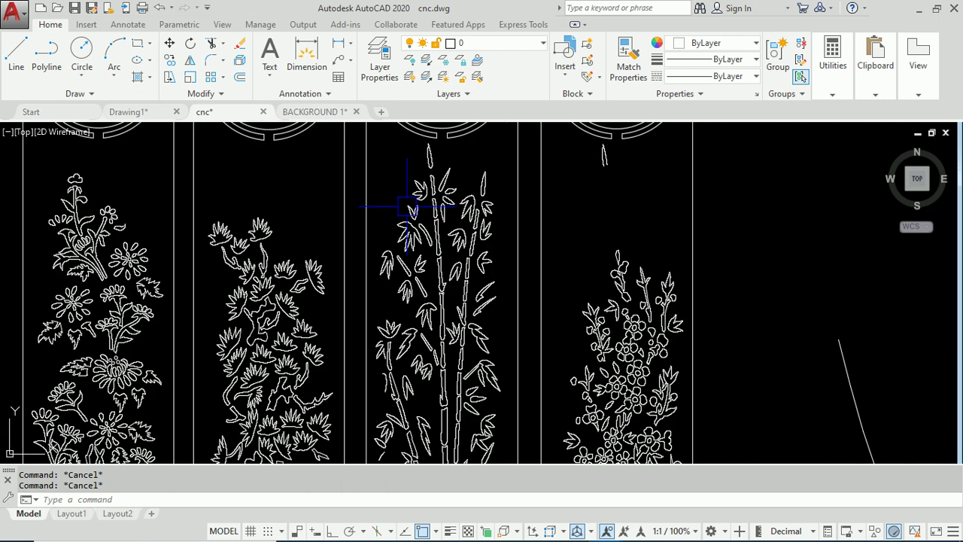
pyautogui.scroll(-5, 406, 211)
pyautogui.scroll(-3, 421, 199)
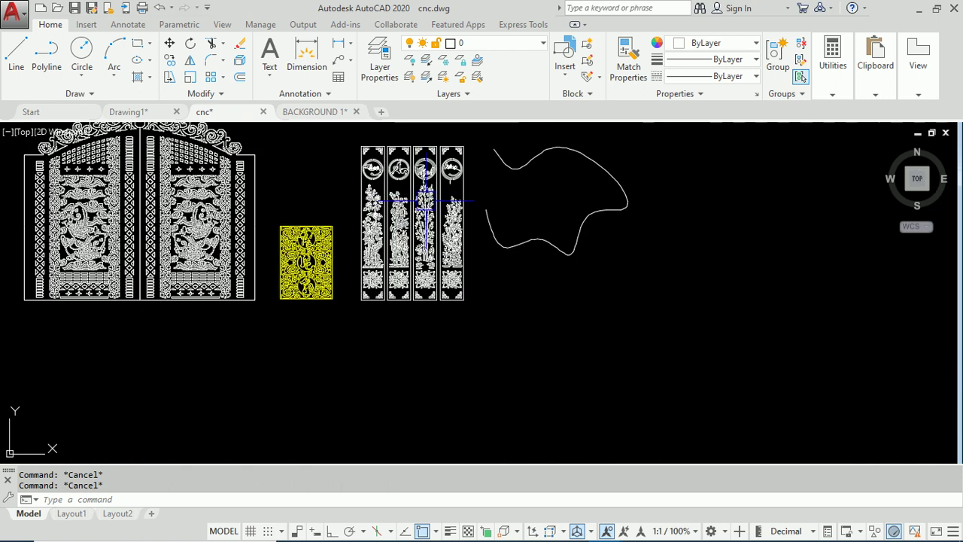
pyautogui.moveTo(499, 240); pyautogui.dragTo(530, 301, button='middle')
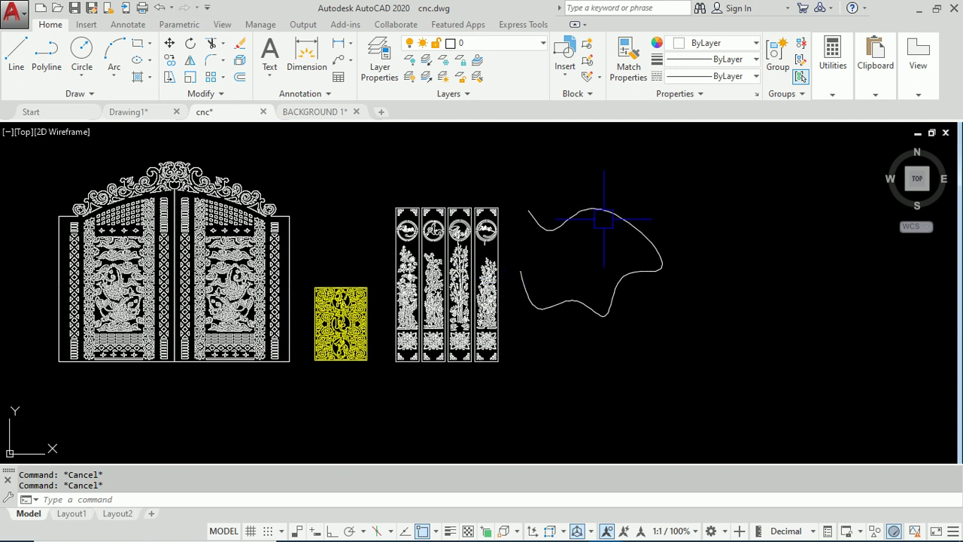
pyautogui.scroll(2, 551, 220)
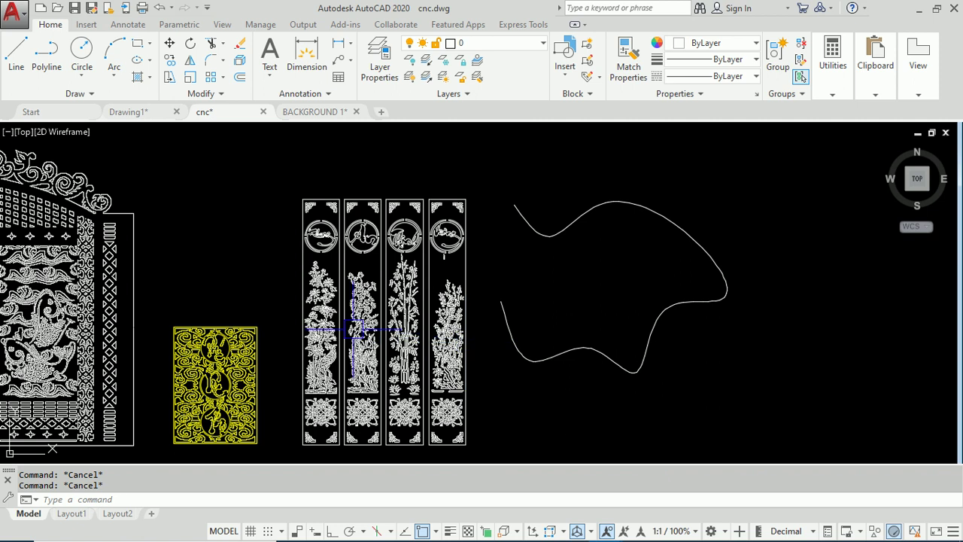
pyautogui.moveTo(370, 333); pyautogui.dragTo(356, 290, button='middle')
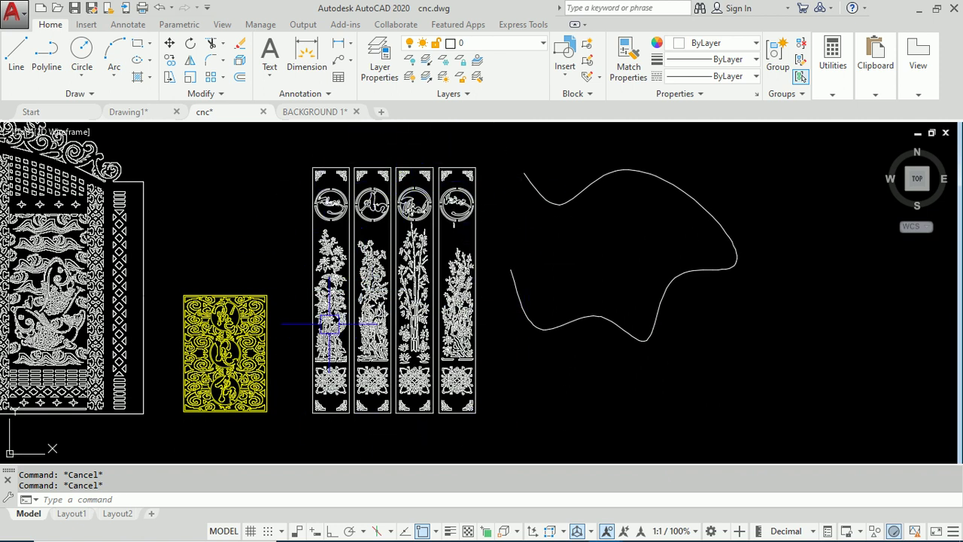
pyautogui.scroll(4, 398, 299)
pyautogui.scroll(-4, 309, 269)
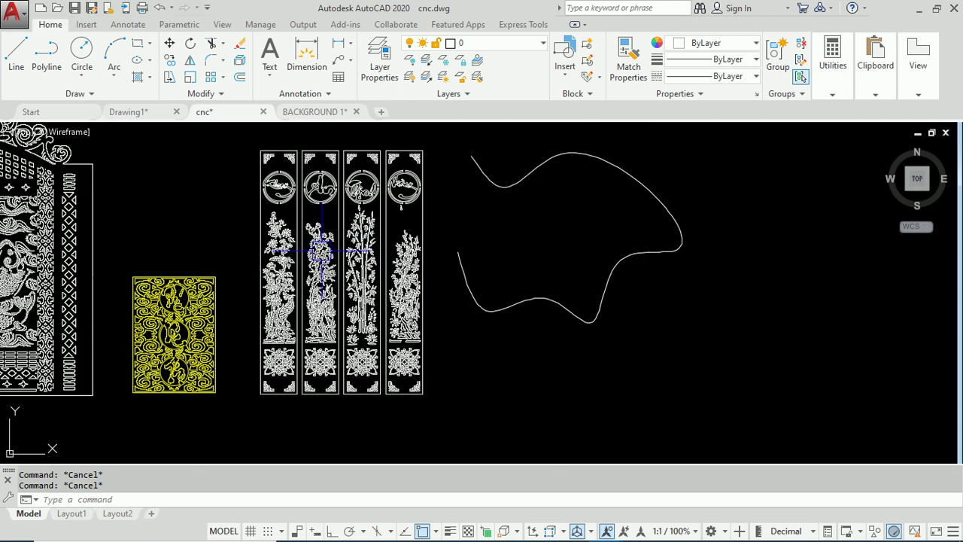
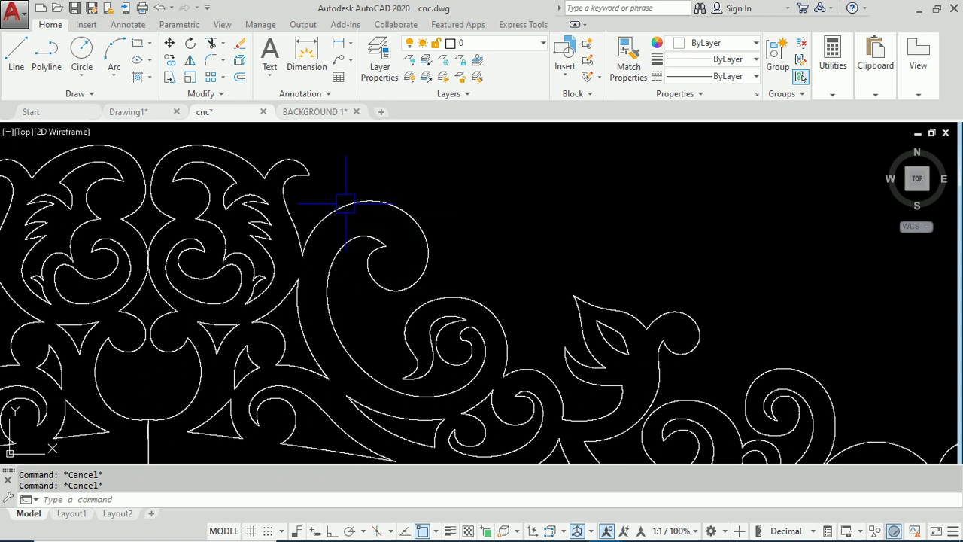
# Back out of the spline edit on the scrollwork, clearing its vertex grips
pyautogui.doubleClick(345, 203)
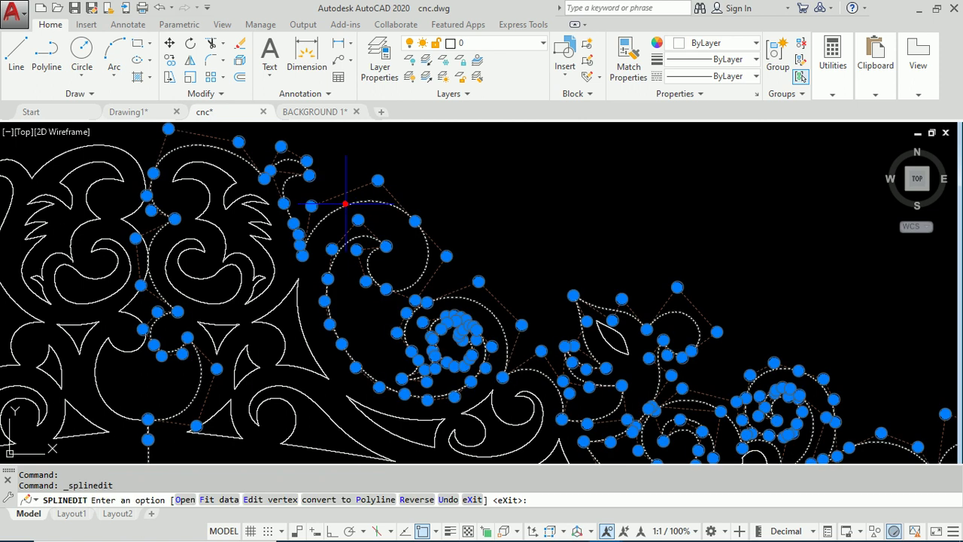
pyautogui.scroll(-4, 345, 203)
pyautogui.scroll(-2, 348, 202)
pyautogui.press('Escape')
pyautogui.scroll(7, 366, 190)
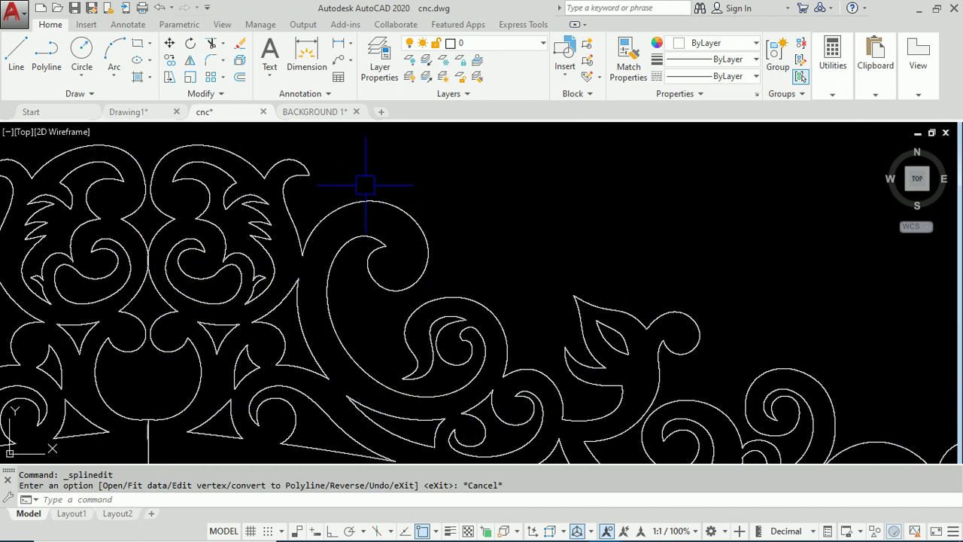
pyautogui.press('Escape')
# Copy the right half of the gate ornament onto the top of the tall panel outline
pyautogui.click(355, 214)
pyautogui.scroll(-3, 367, 264)
pyautogui.write('co')
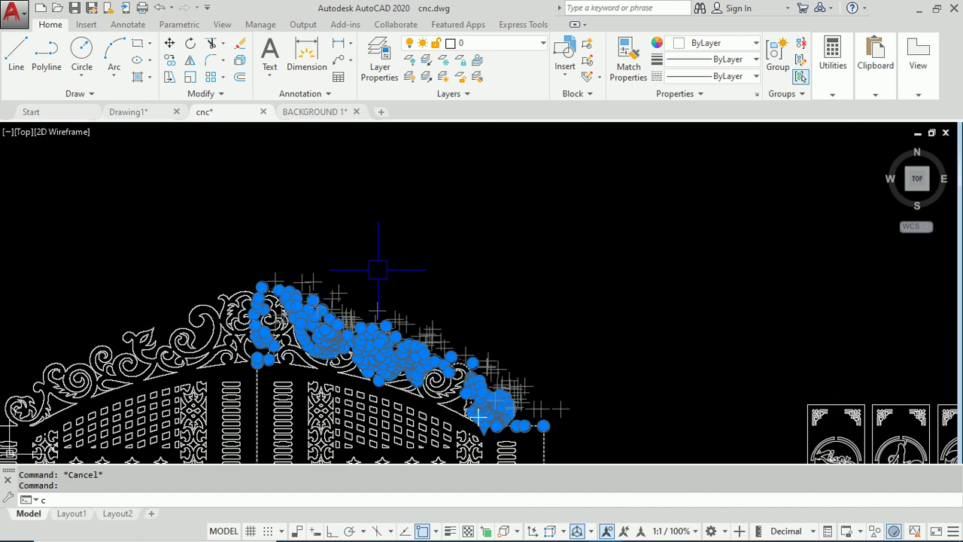
pyautogui.press('Return')
pyautogui.click(351, 306)
pyautogui.scroll(-3, 354, 226)
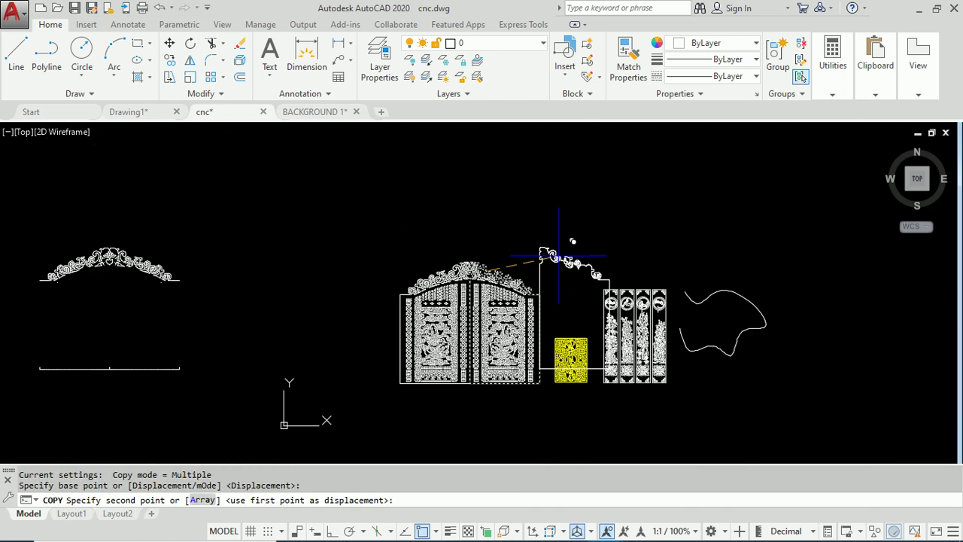
pyautogui.click(348, 220)
pyautogui.press('Escape')
pyautogui.press('Escape')
pyautogui.scroll(5, 331, 229)
pyautogui.scroll(-1, 440, 268)
pyautogui.scroll(-1, 447, 235)
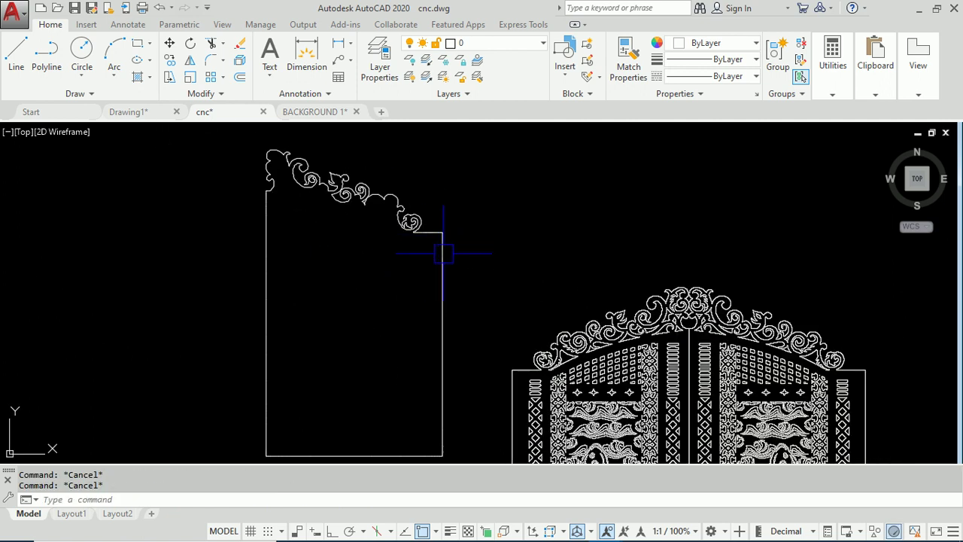
# Convert the copied scrollwork spline on the panel to a polyline at precision 10
pyautogui.doubleClick(443, 254)
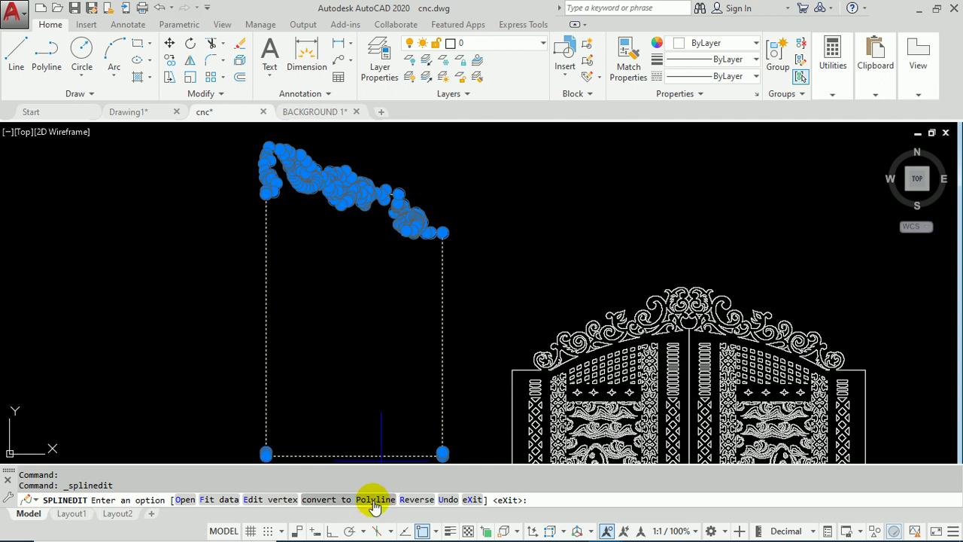
pyautogui.click(373, 502)
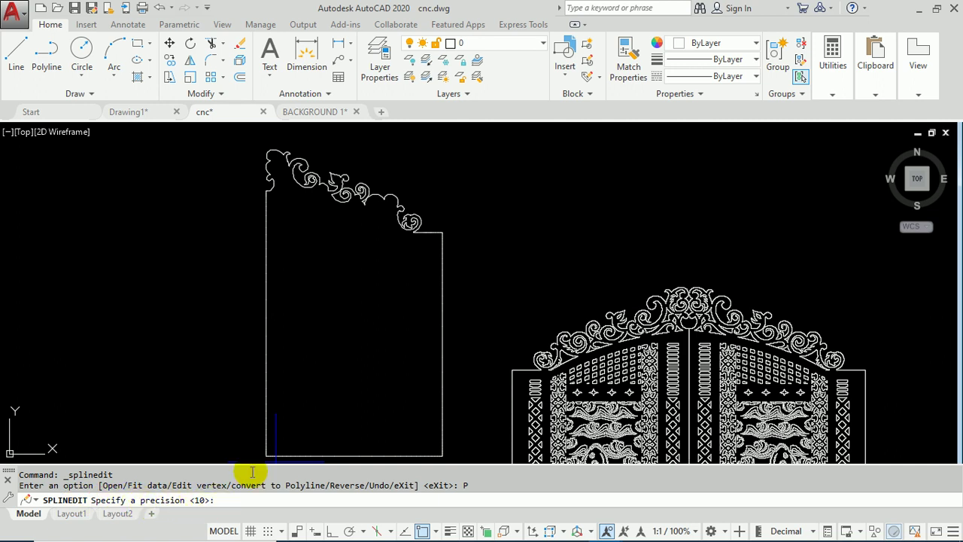
pyautogui.press('Return')
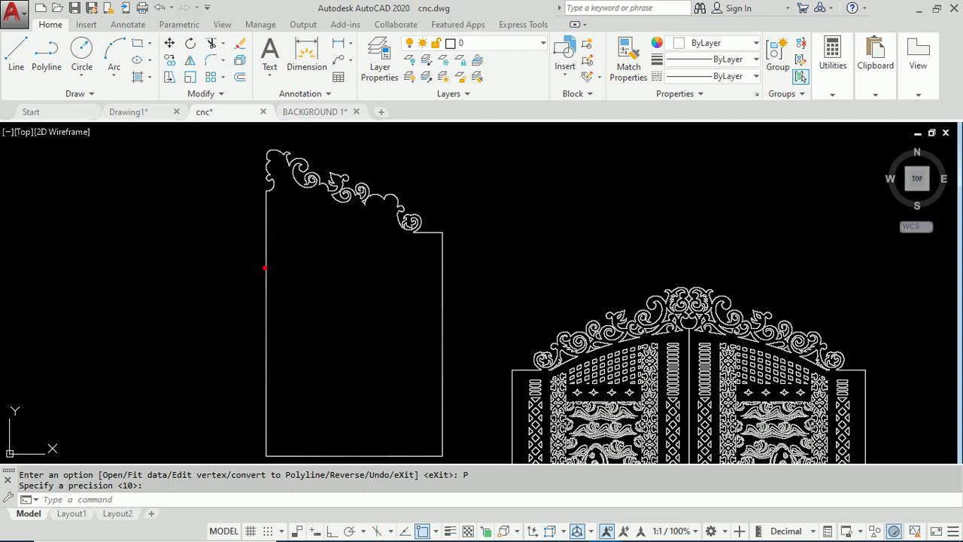
# Zoom in to inspect the converted polyline segments, then deselect the polyline
pyautogui.scroll(5, 397, 189)
pyautogui.scroll(3, 397, 189)
pyautogui.scroll(3, 414, 191)
pyautogui.scroll(3, 426, 194)
pyautogui.scroll(2, 419, 204)
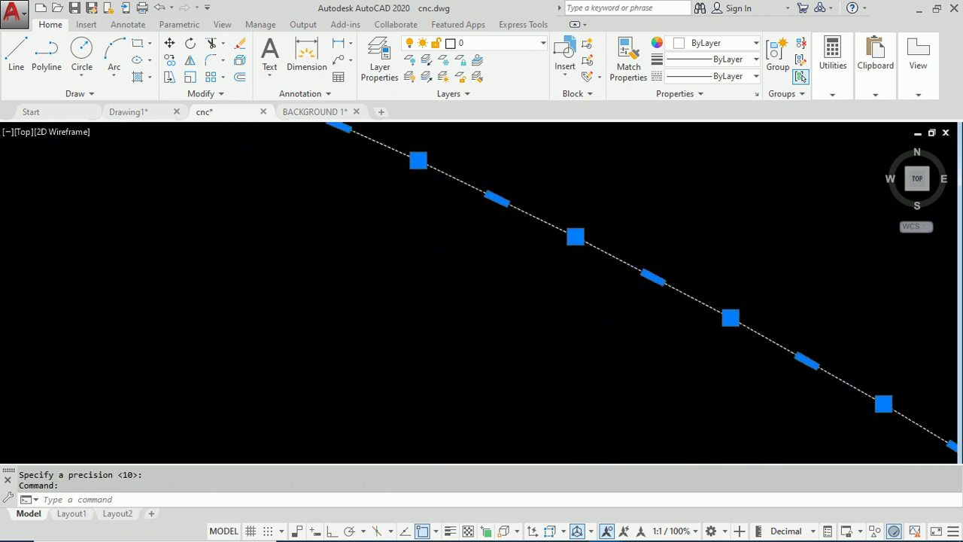
pyautogui.scroll(-3, 635, 273)
pyautogui.scroll(-2, 516, 209)
pyautogui.scroll(-3, 537, 211)
pyautogui.scroll(-2, 546, 240)
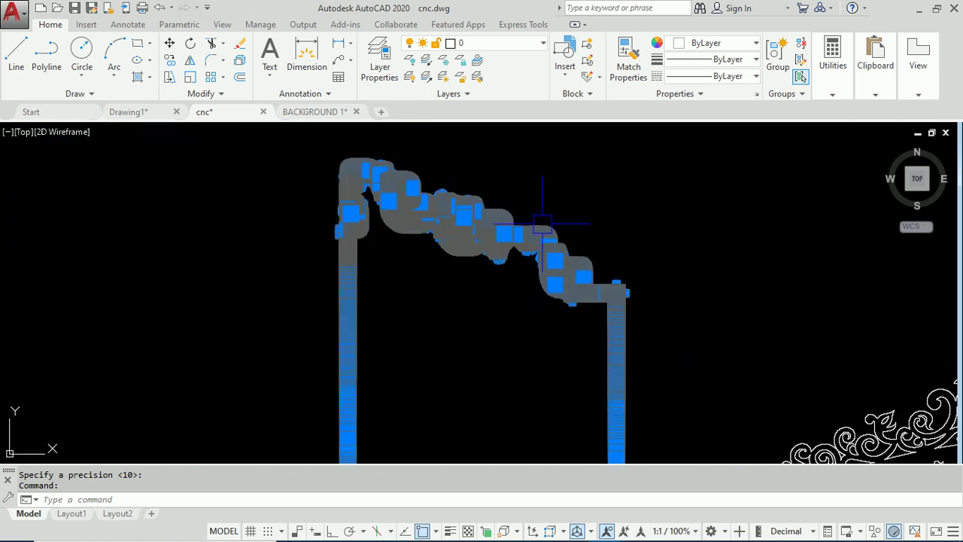
pyautogui.scroll(-2, 546, 240)
pyautogui.scroll(-2, 550, 213)
pyautogui.press('Escape')
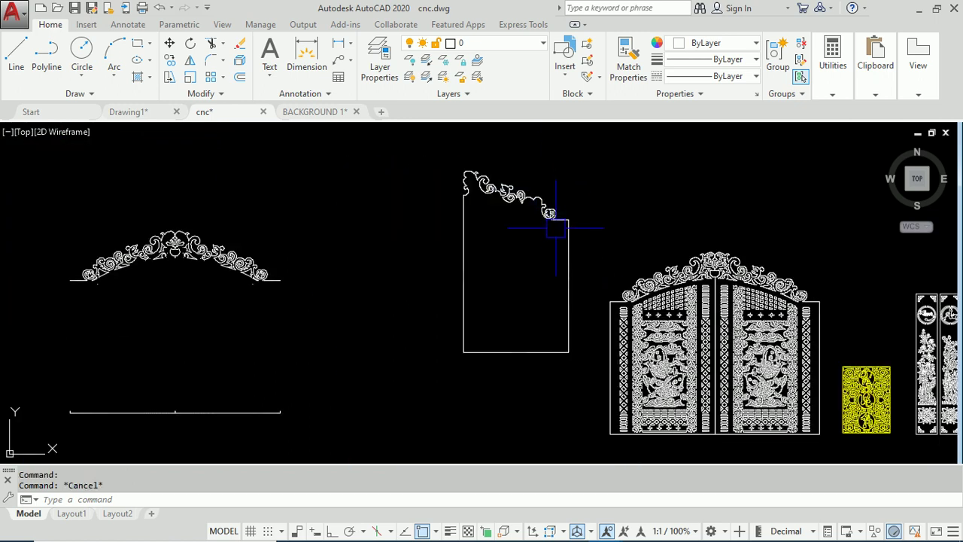
# Switch to the BACKGROUND 1 drawing showing the 'Convert Spline to Polyline' title
pyautogui.scroll(3, 554, 201)
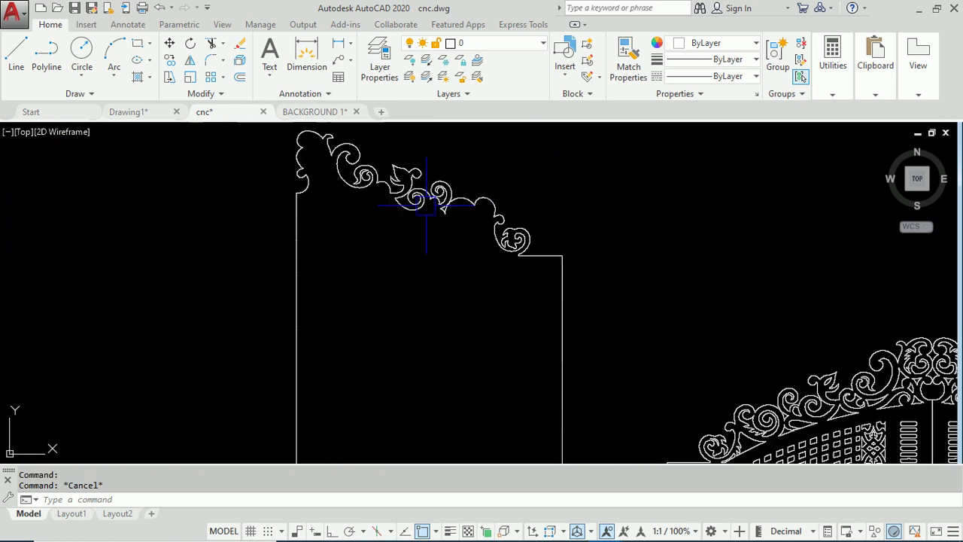
pyautogui.scroll(-5, 495, 229)
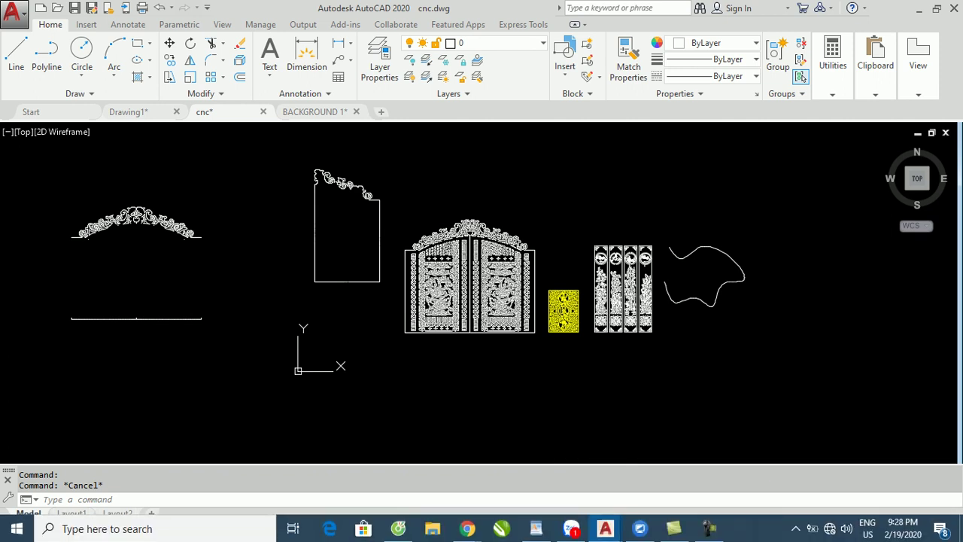
pyautogui.scroll(-2, 370, 155)
pyautogui.scroll(5, 345, 193)
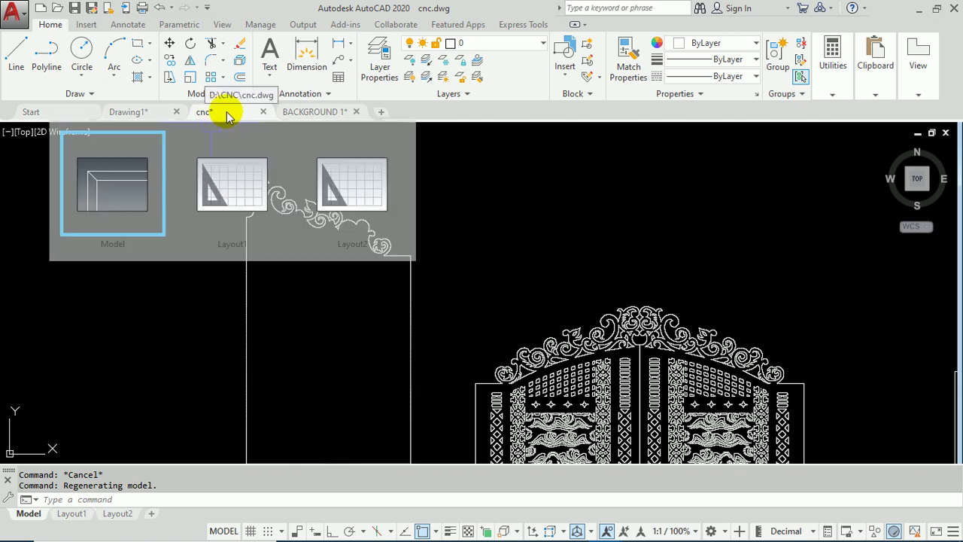
pyautogui.click(315, 112)
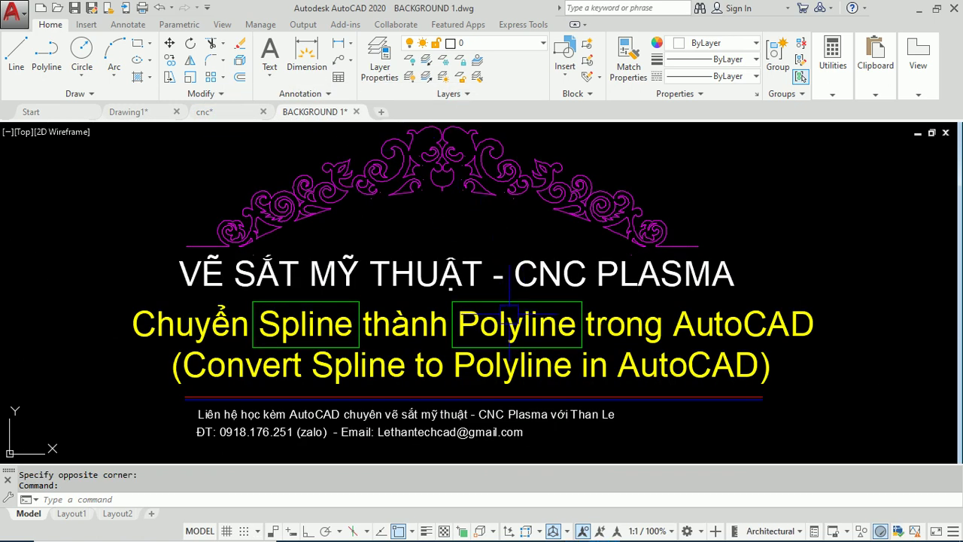